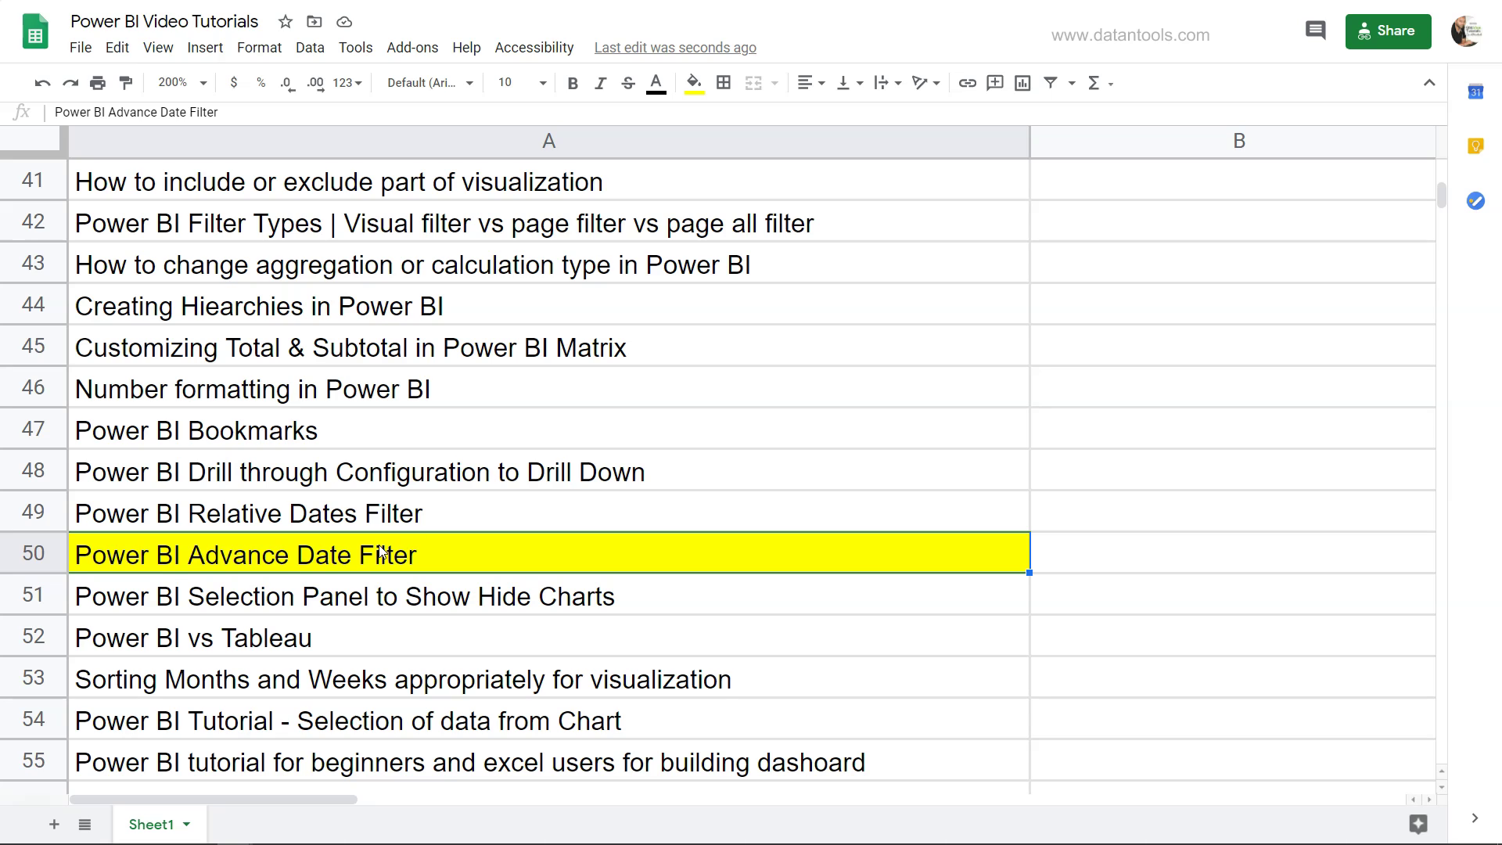
Switch the Order Date page filter to Advanced filtering, then delete it from the Filters pane.
{"action": "left_click", "coordinate": [322, 571]}
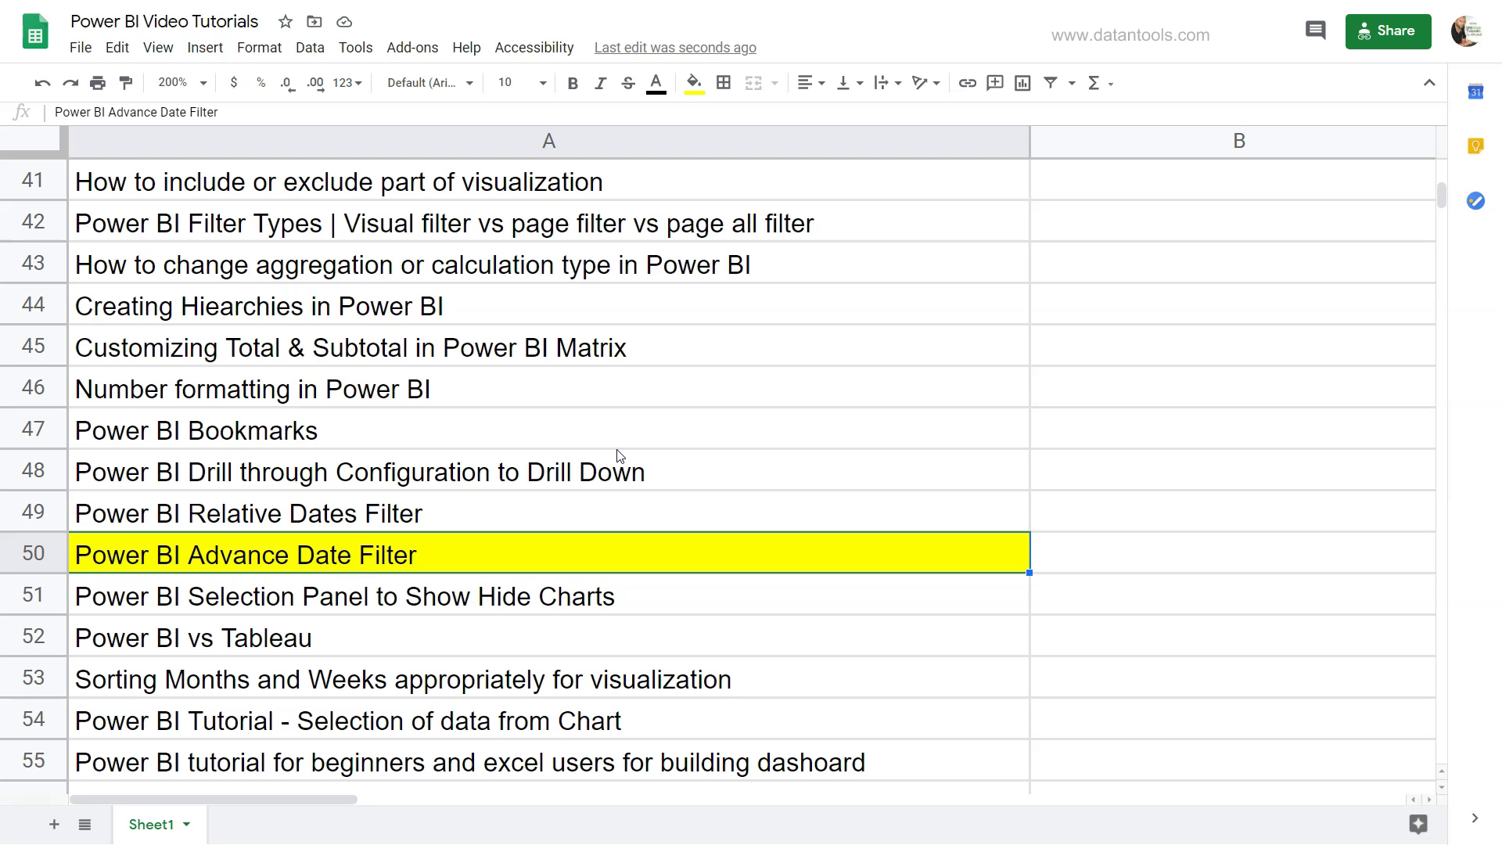
{"action": "scroll", "coordinate": [618, 456], "scroll_direction": "up", "scroll_amount": 8}
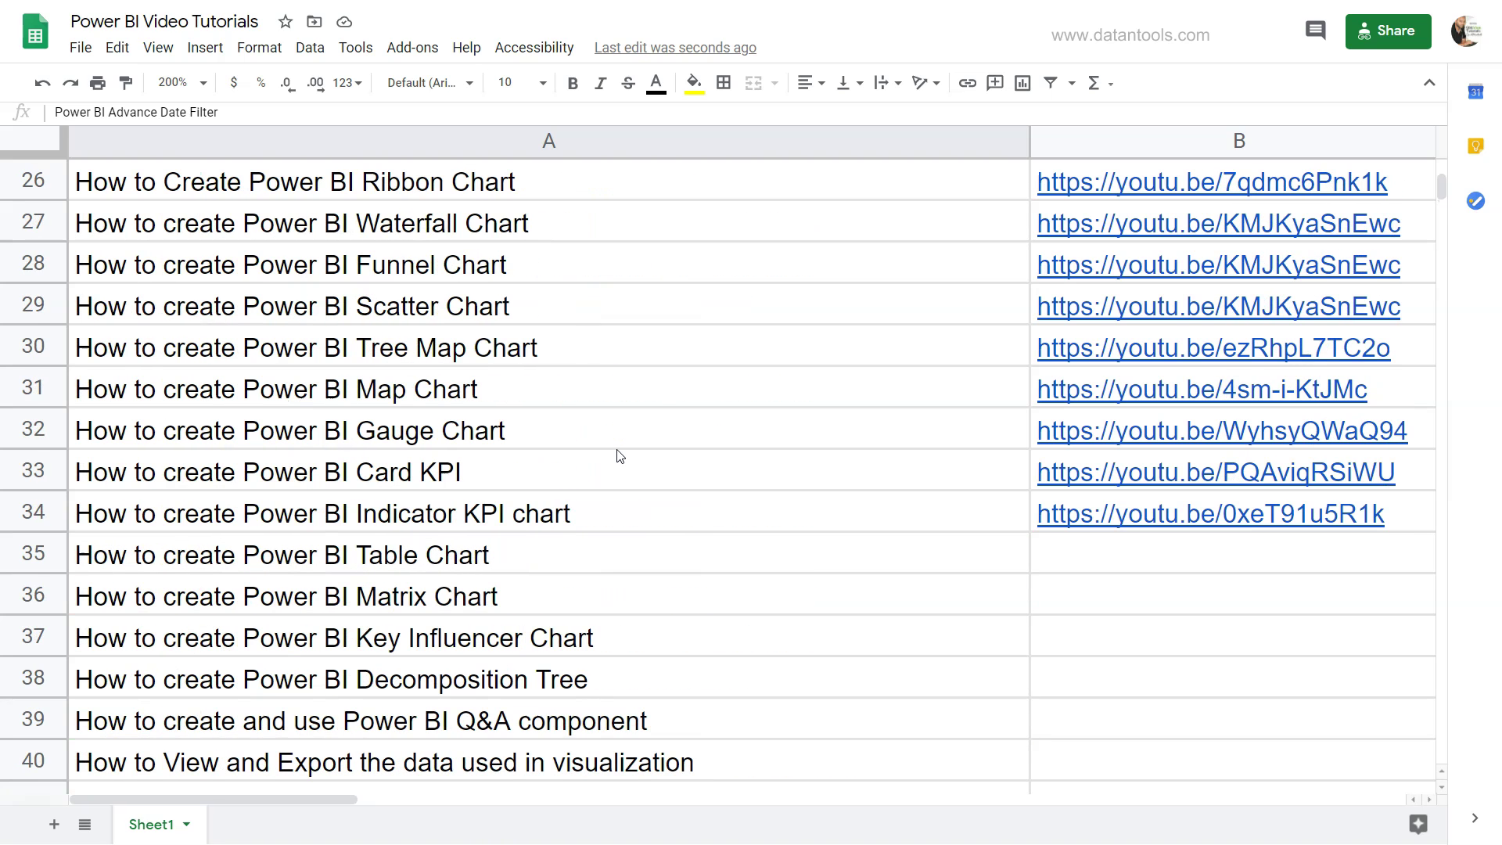
{"action": "scroll", "coordinate": [619, 455], "scroll_direction": "up", "scroll_amount": 2}
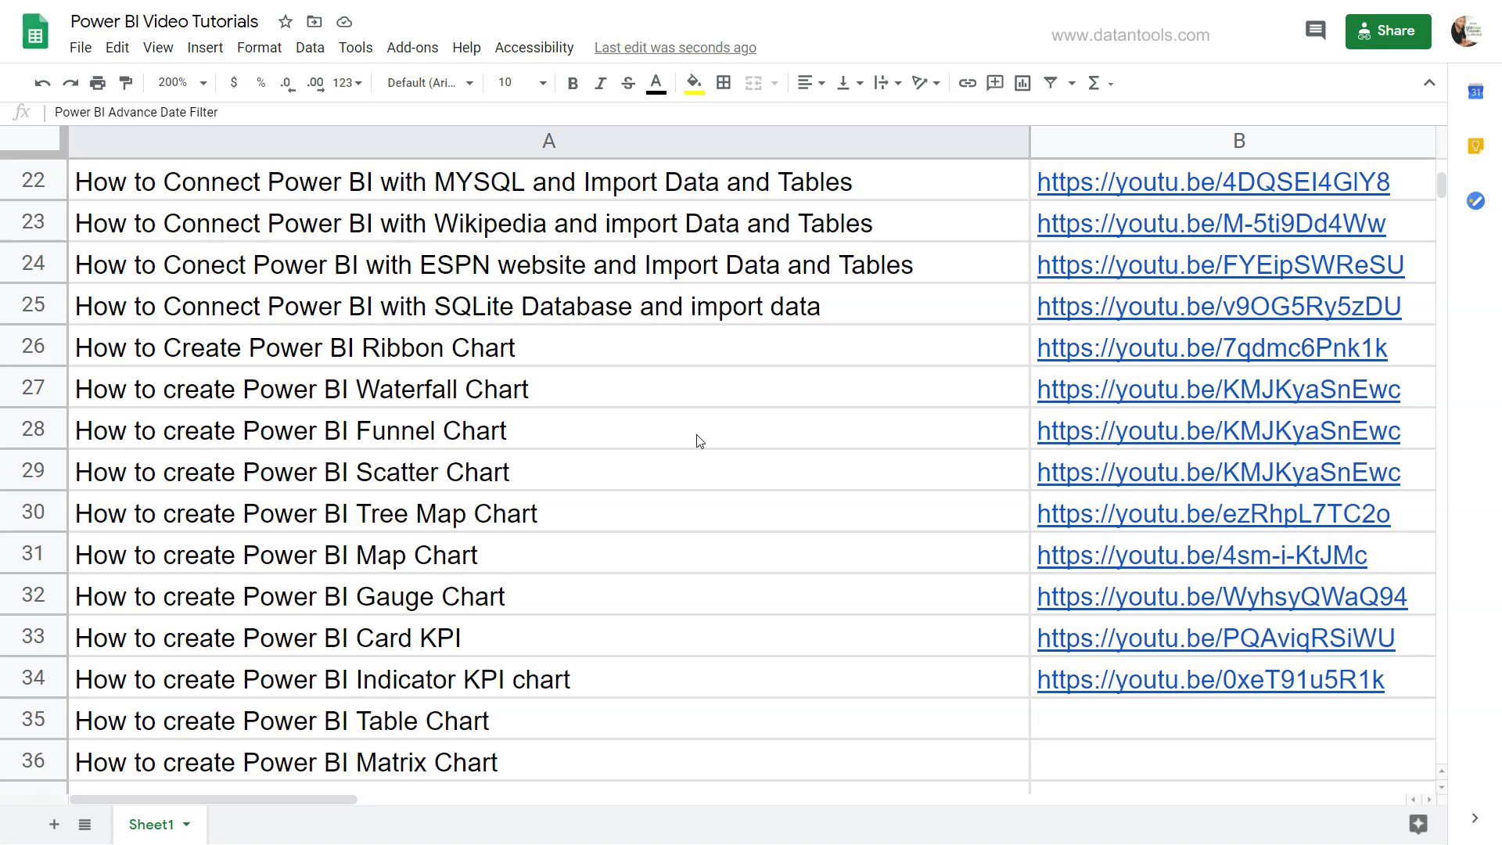
{"action": "scroll", "coordinate": [697, 438], "scroll_direction": "up", "scroll_amount": 3}
{"action": "scroll", "coordinate": [698, 439], "scroll_direction": "down", "scroll_amount": 2}
{"action": "scroll", "coordinate": [699, 438], "scroll_direction": "up", "scroll_amount": 8}
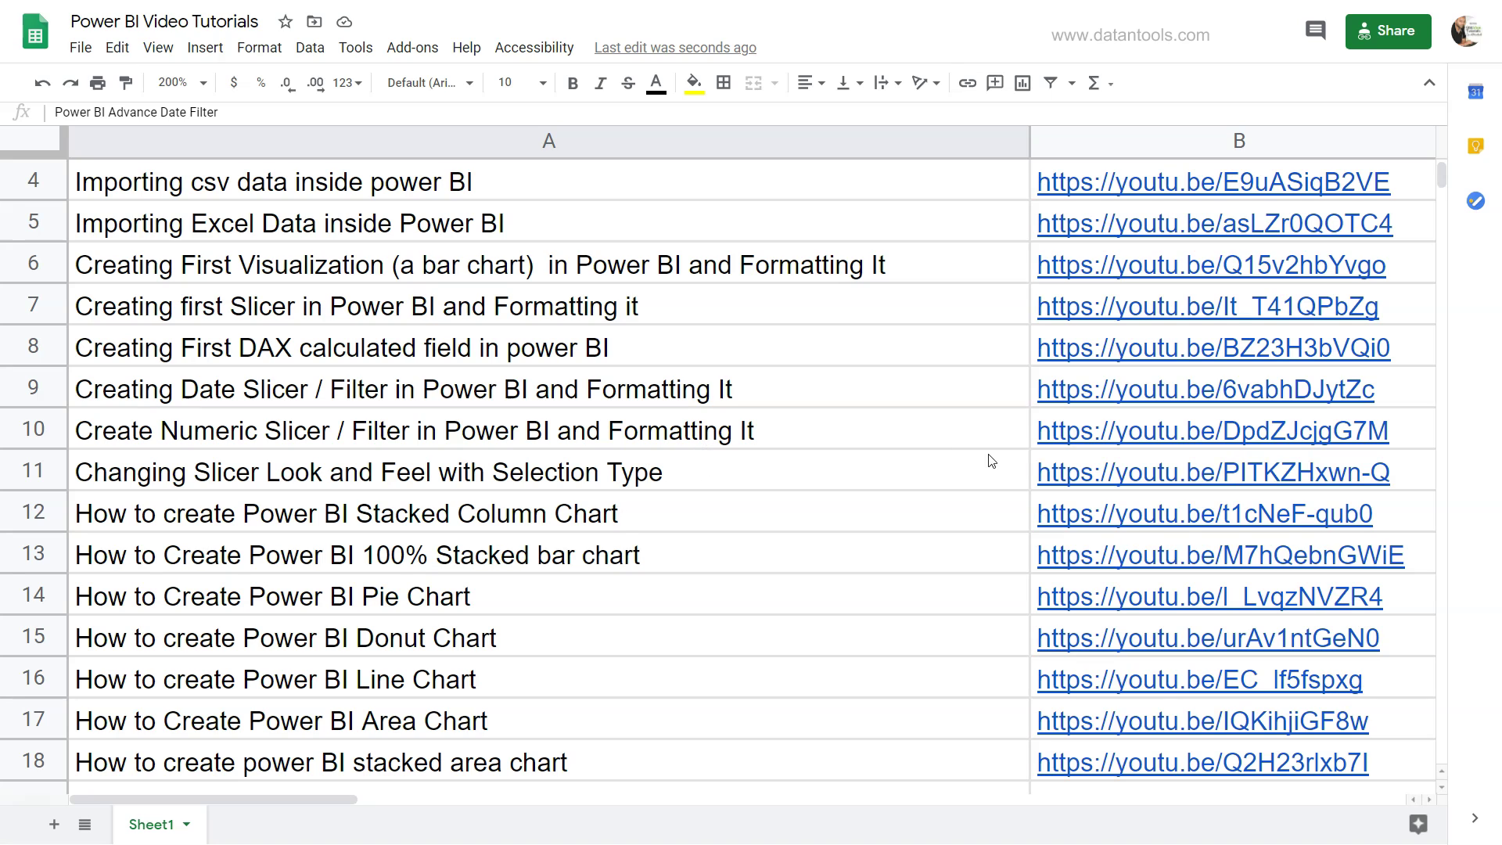
{"action": "mouse_move", "coordinate": [1136, 479]}
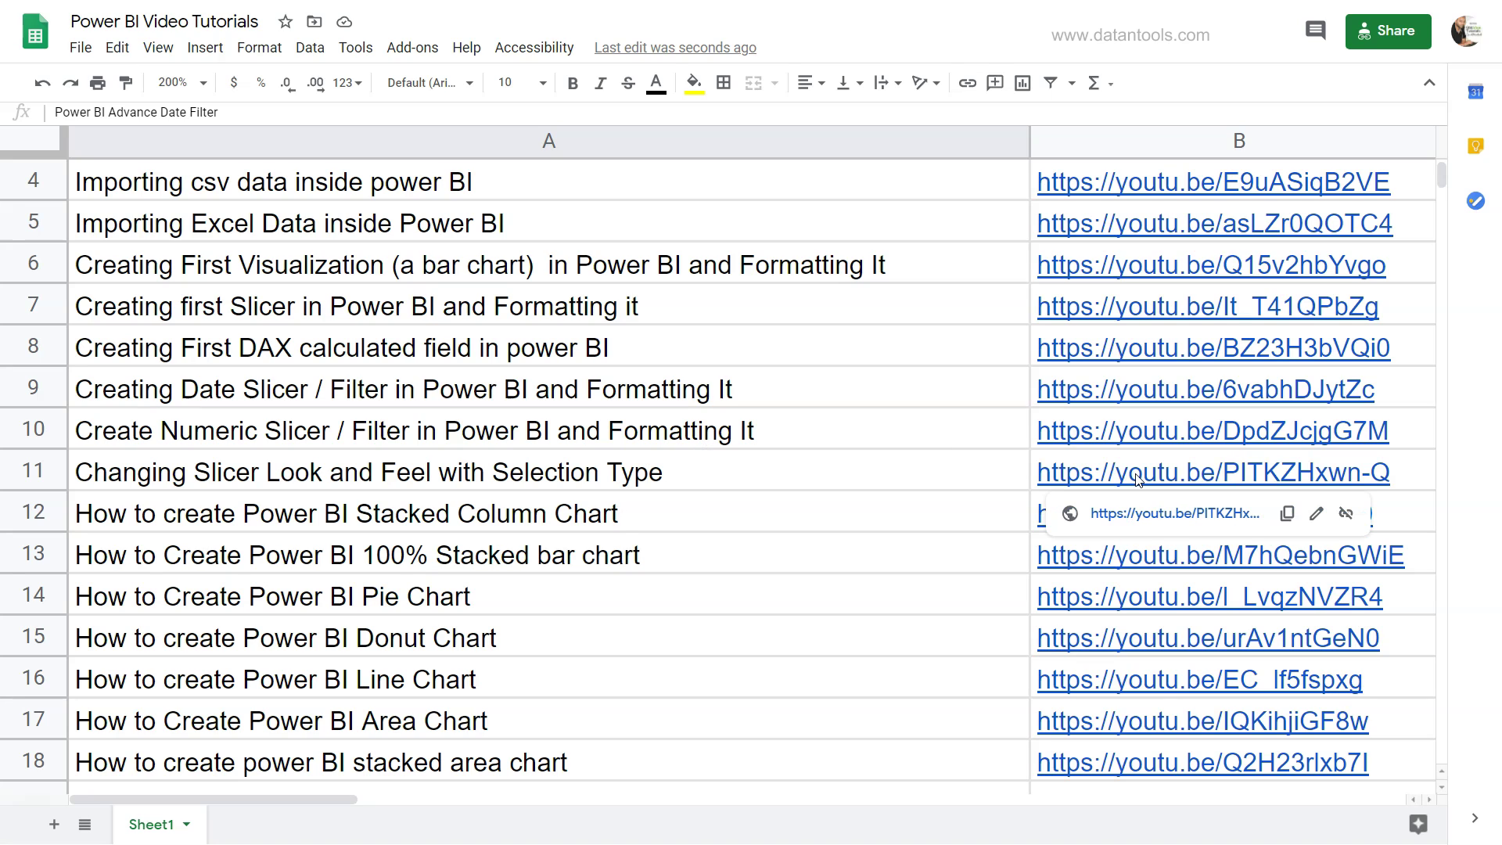
{"action": "scroll", "coordinate": [967, 621], "scroll_direction": "down", "scroll_amount": 10}
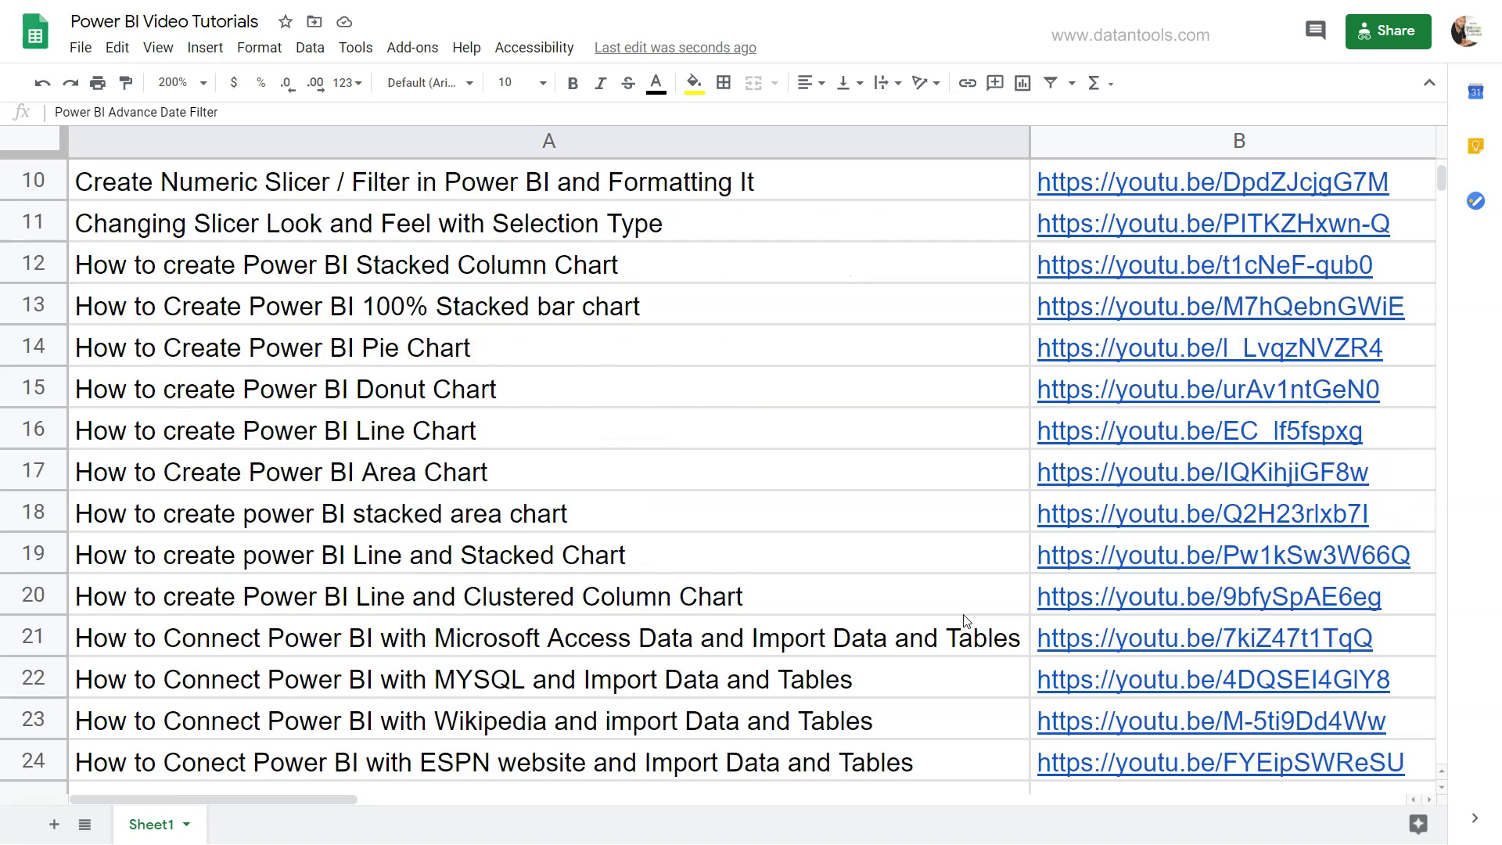
{"action": "scroll", "coordinate": [967, 621], "scroll_direction": "down", "scroll_amount": 5}
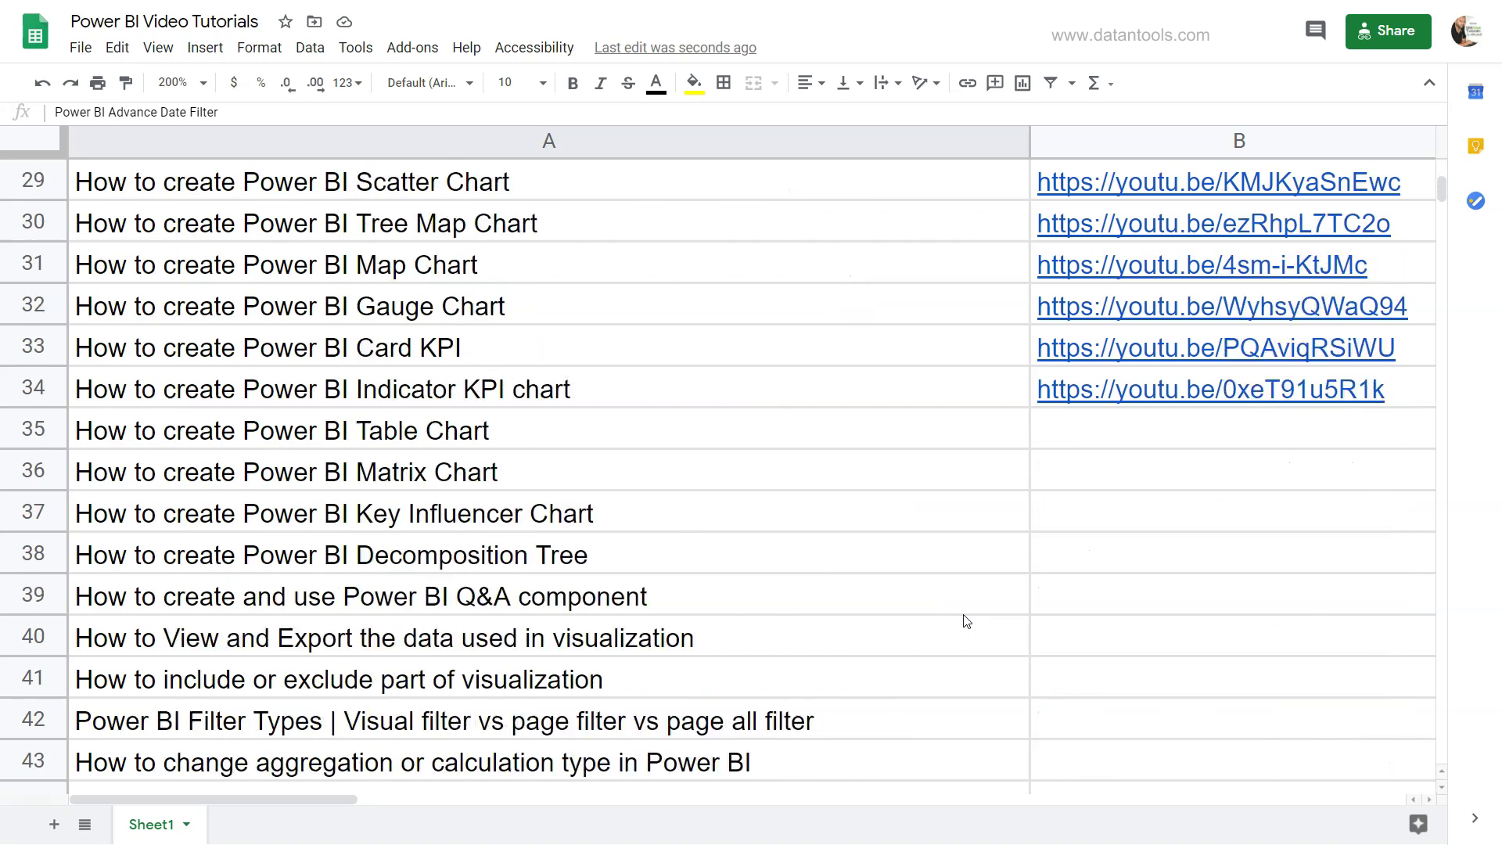
{"action": "scroll", "coordinate": [952, 572], "scroll_direction": "down", "scroll_amount": 2}
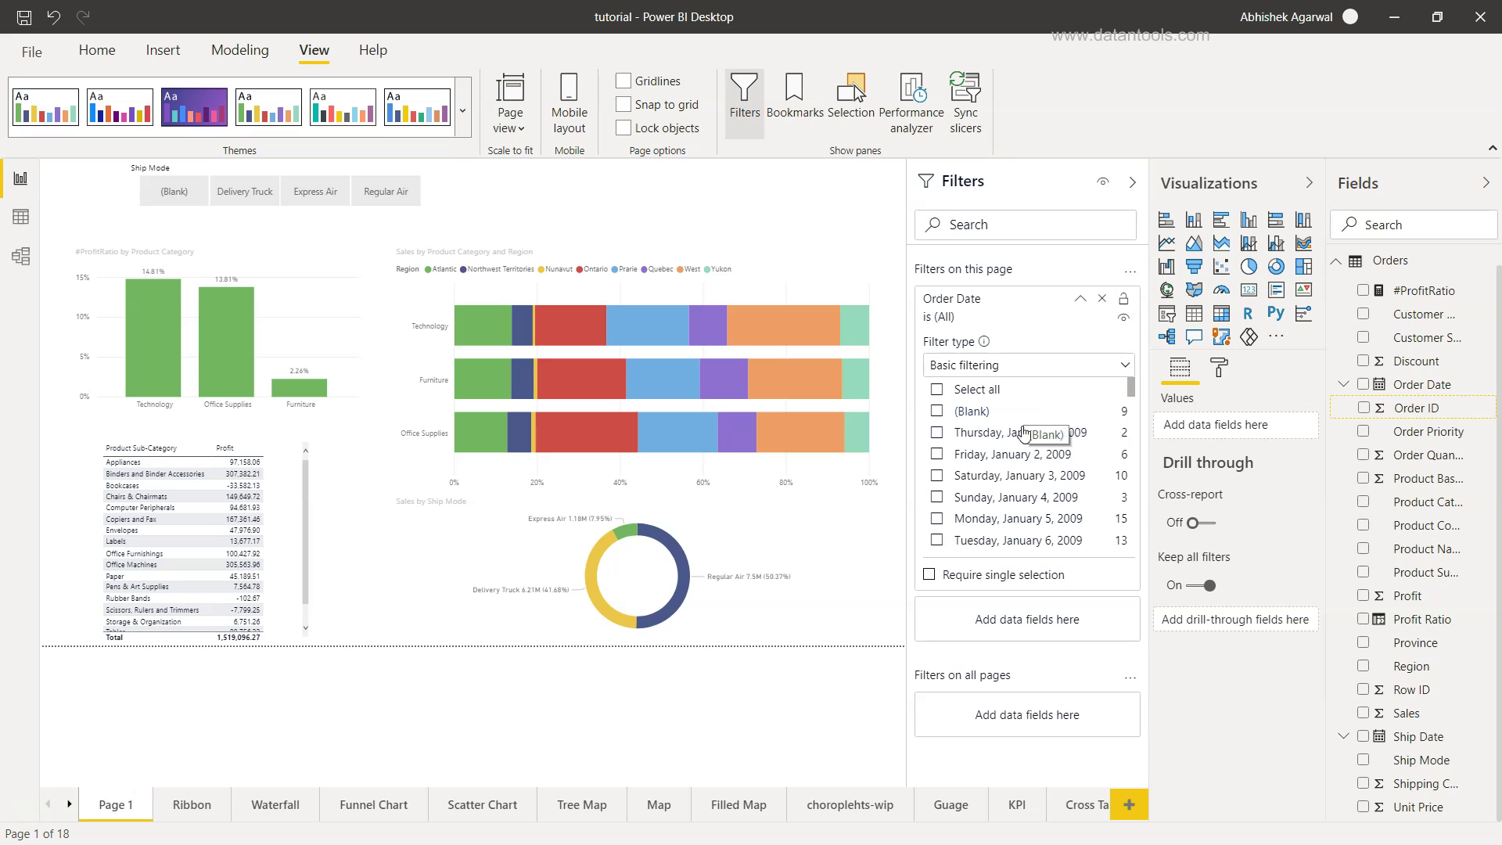
{"action": "left_click", "coordinate": [1076, 364]}
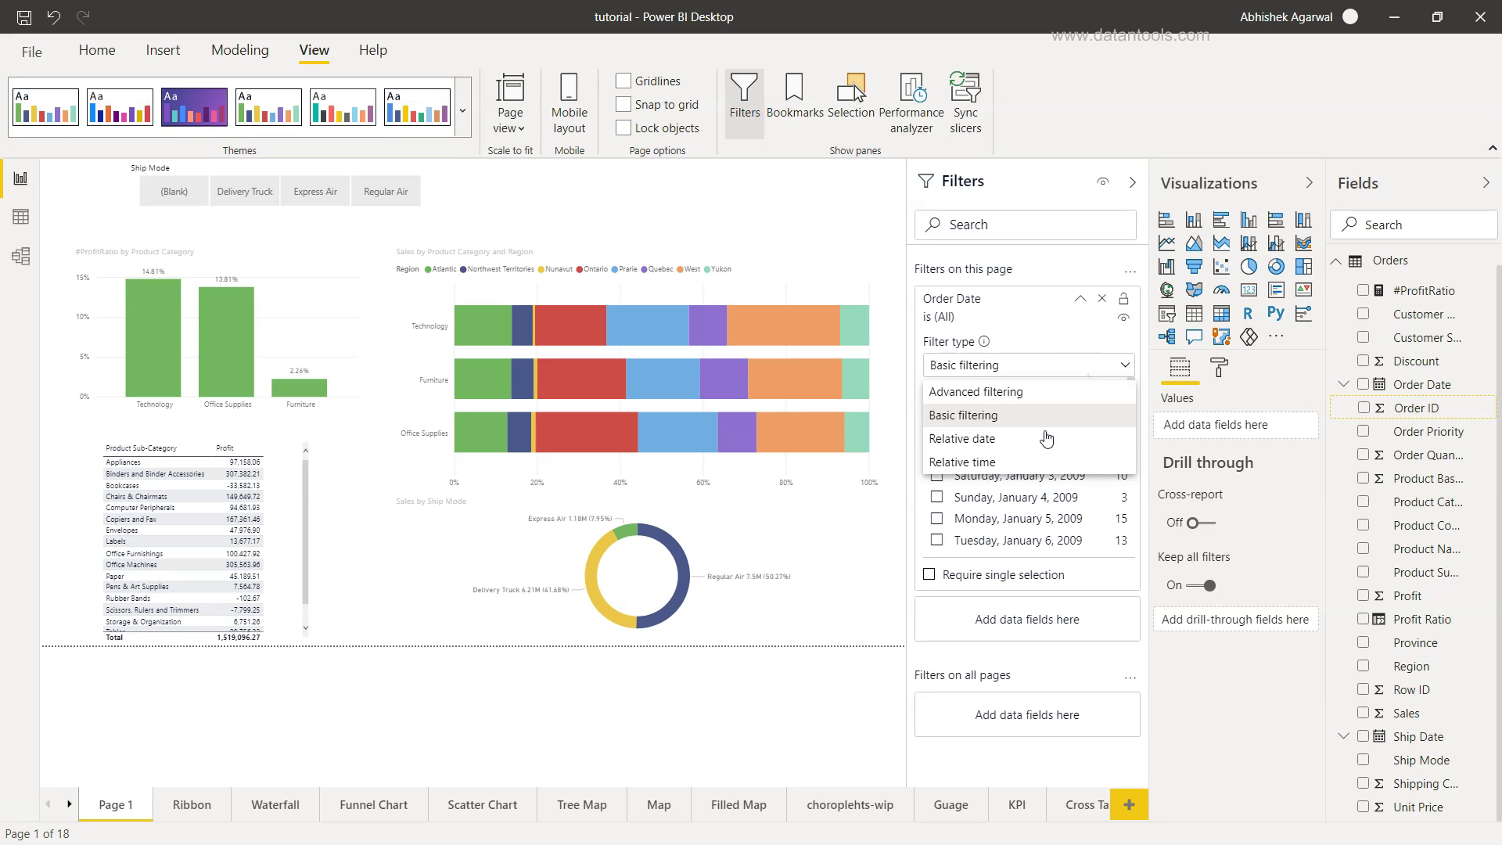
{"action": "left_click", "coordinate": [1048, 394]}
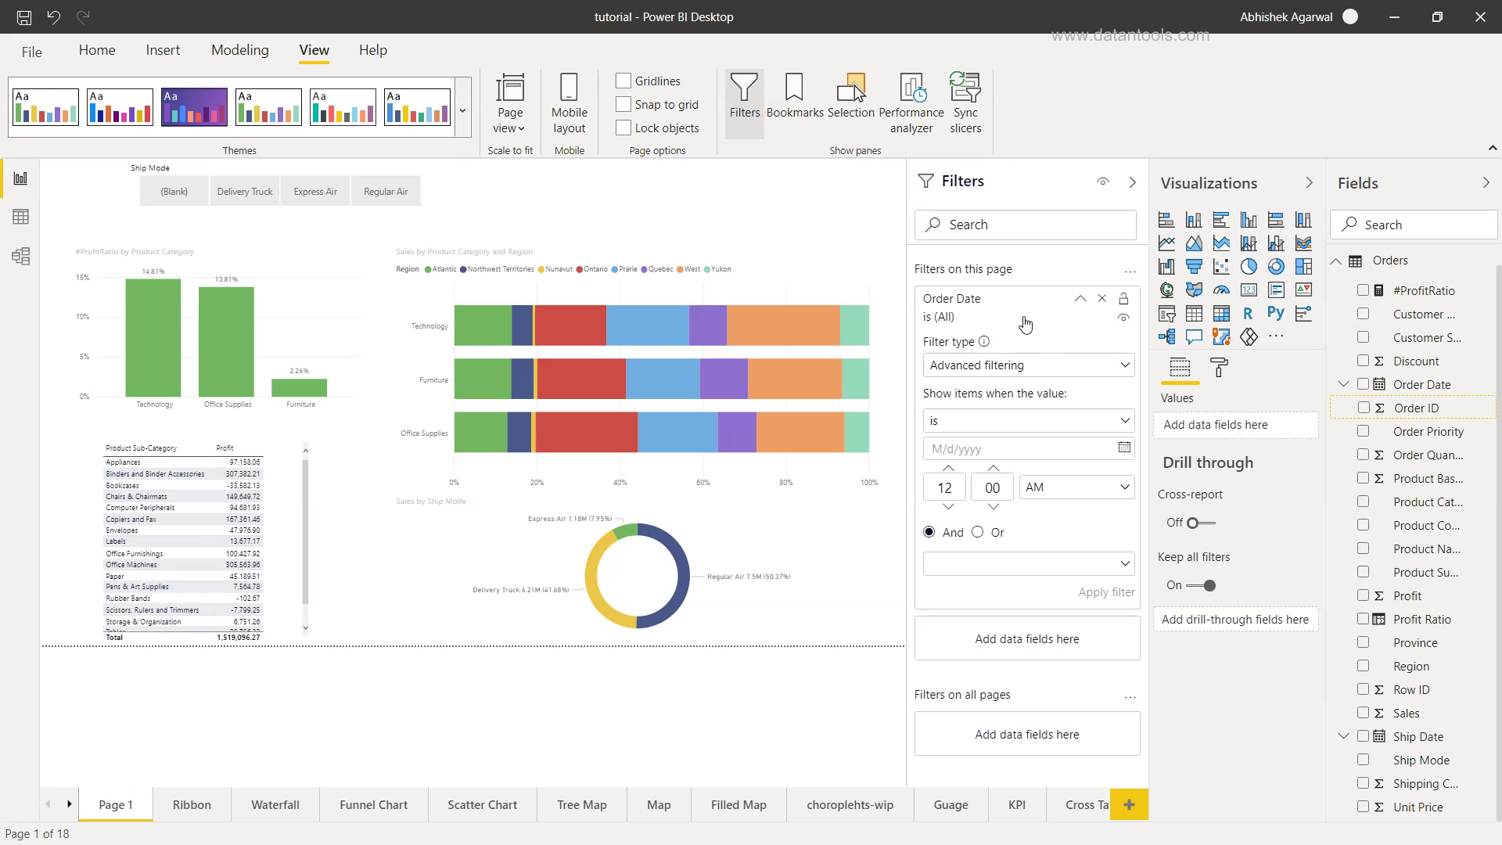
{"action": "left_click", "coordinate": [1100, 300]}
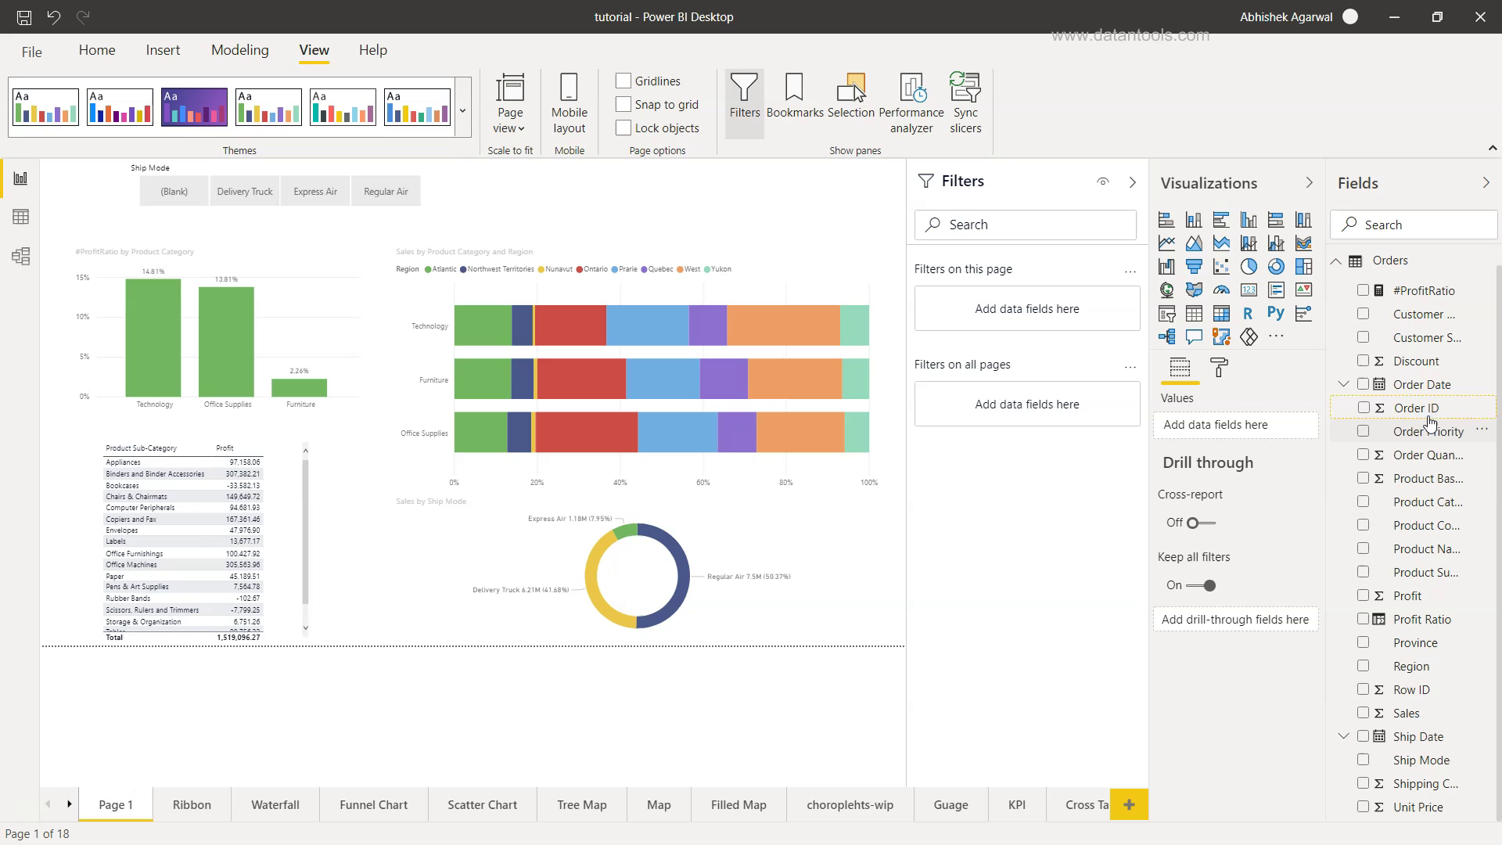
Drag Order Date into the page-level filters and set its filter type to Advanced filtering.
{"action": "left_click_drag", "start_coordinate": [1432, 391], "coordinate": [1066, 319]}
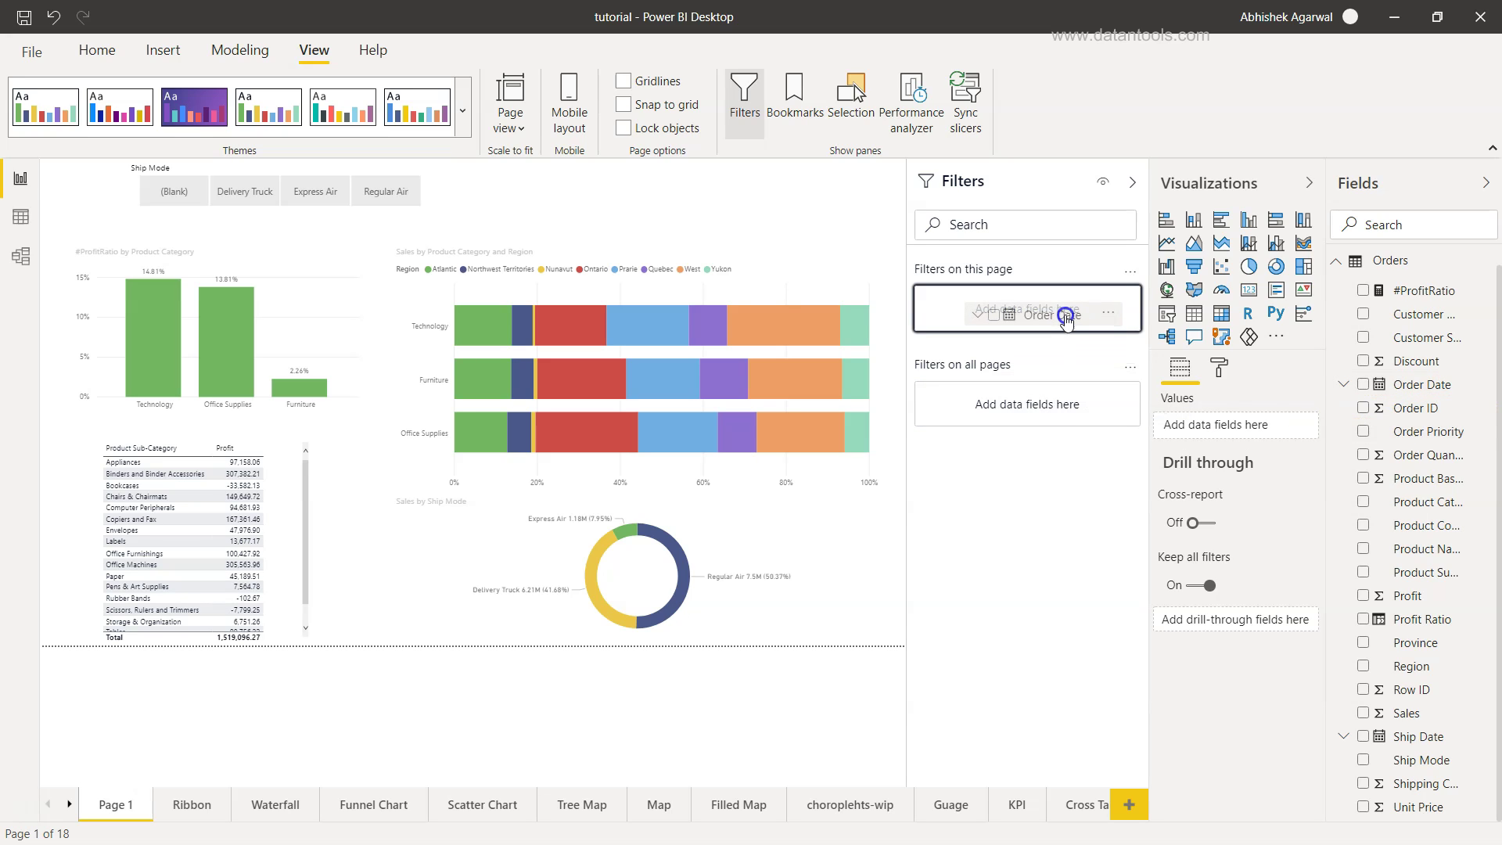
{"action": "left_click_drag", "start_coordinate": [1066, 319], "coordinate": [1066, 320]}
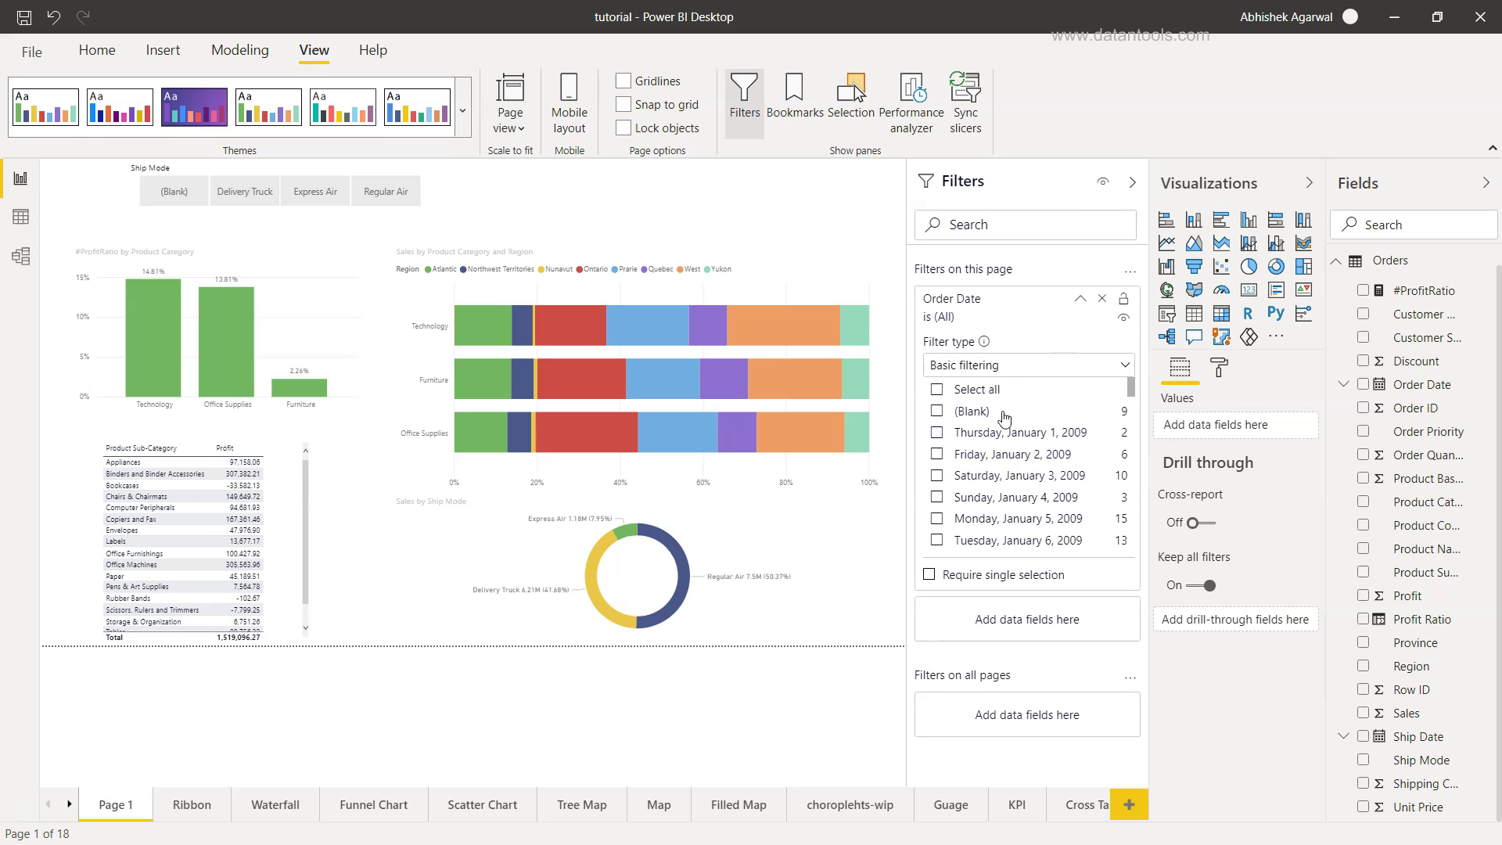
{"action": "left_click", "coordinate": [1010, 367]}
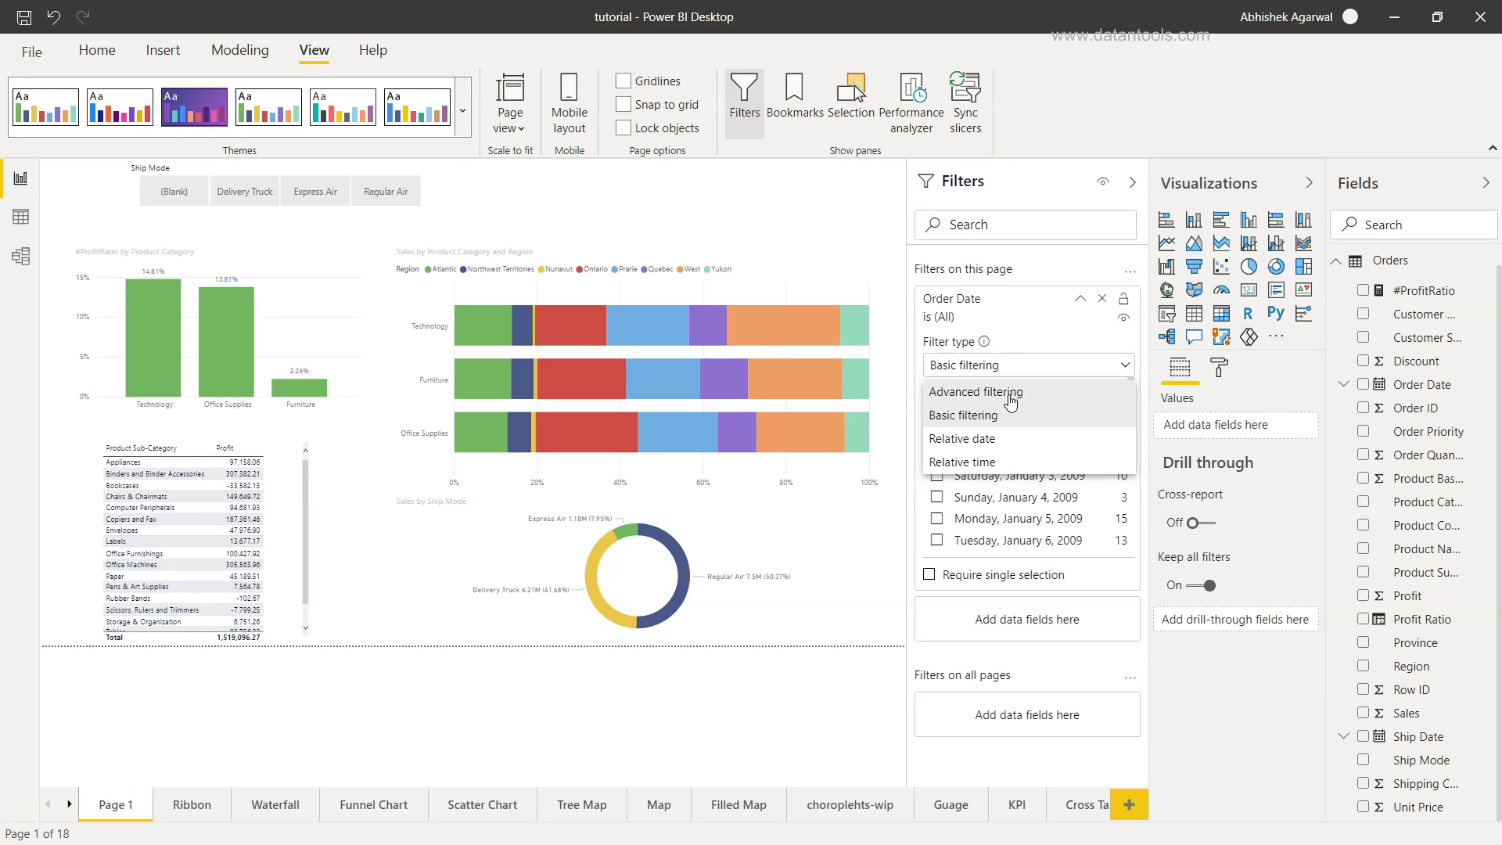
{"action": "left_click", "coordinate": [1010, 392]}
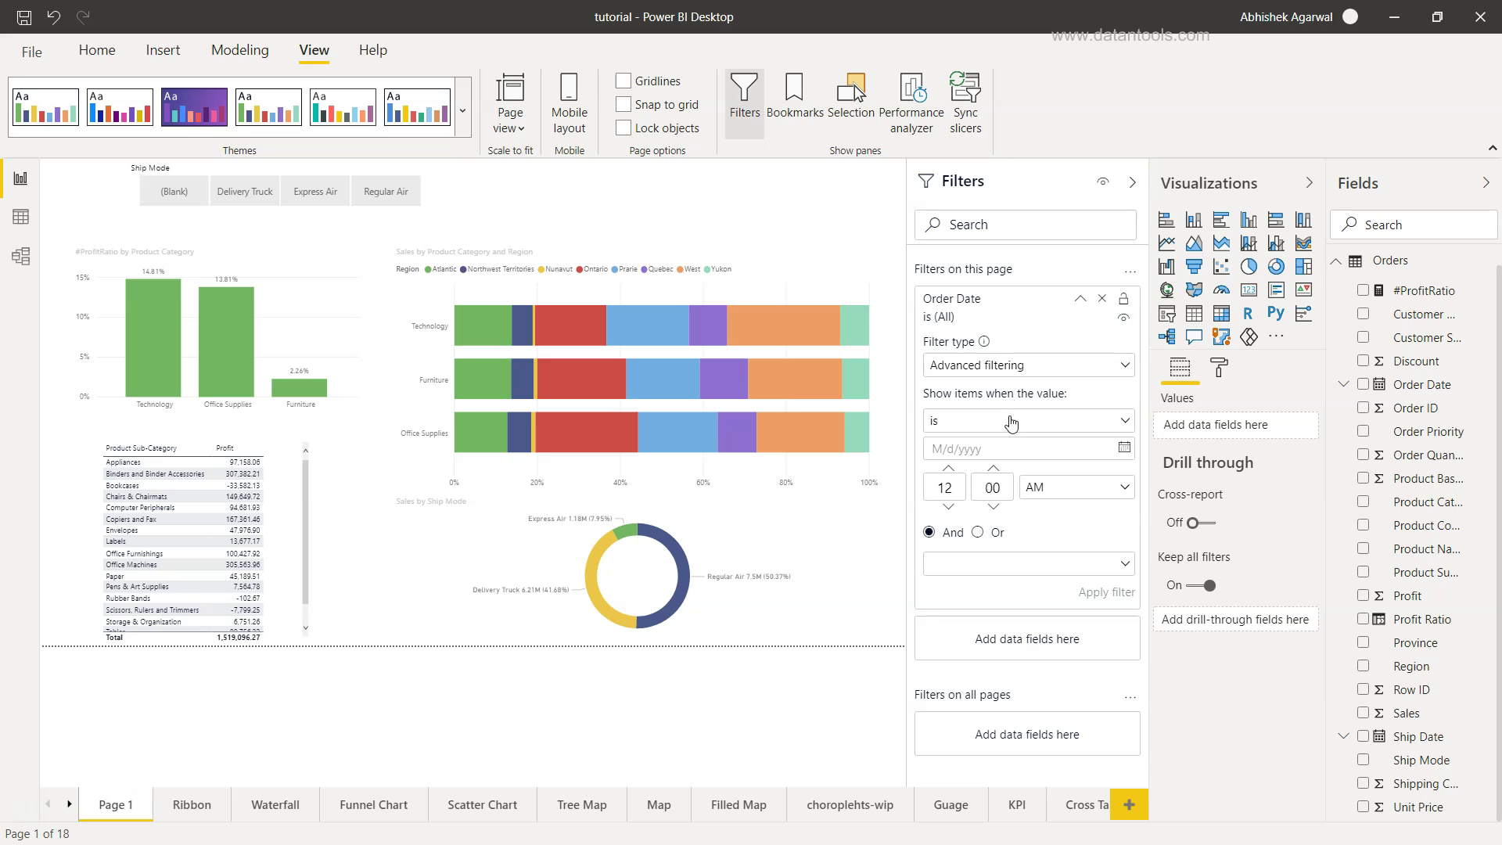
{"action": "left_click", "coordinate": [1013, 422]}
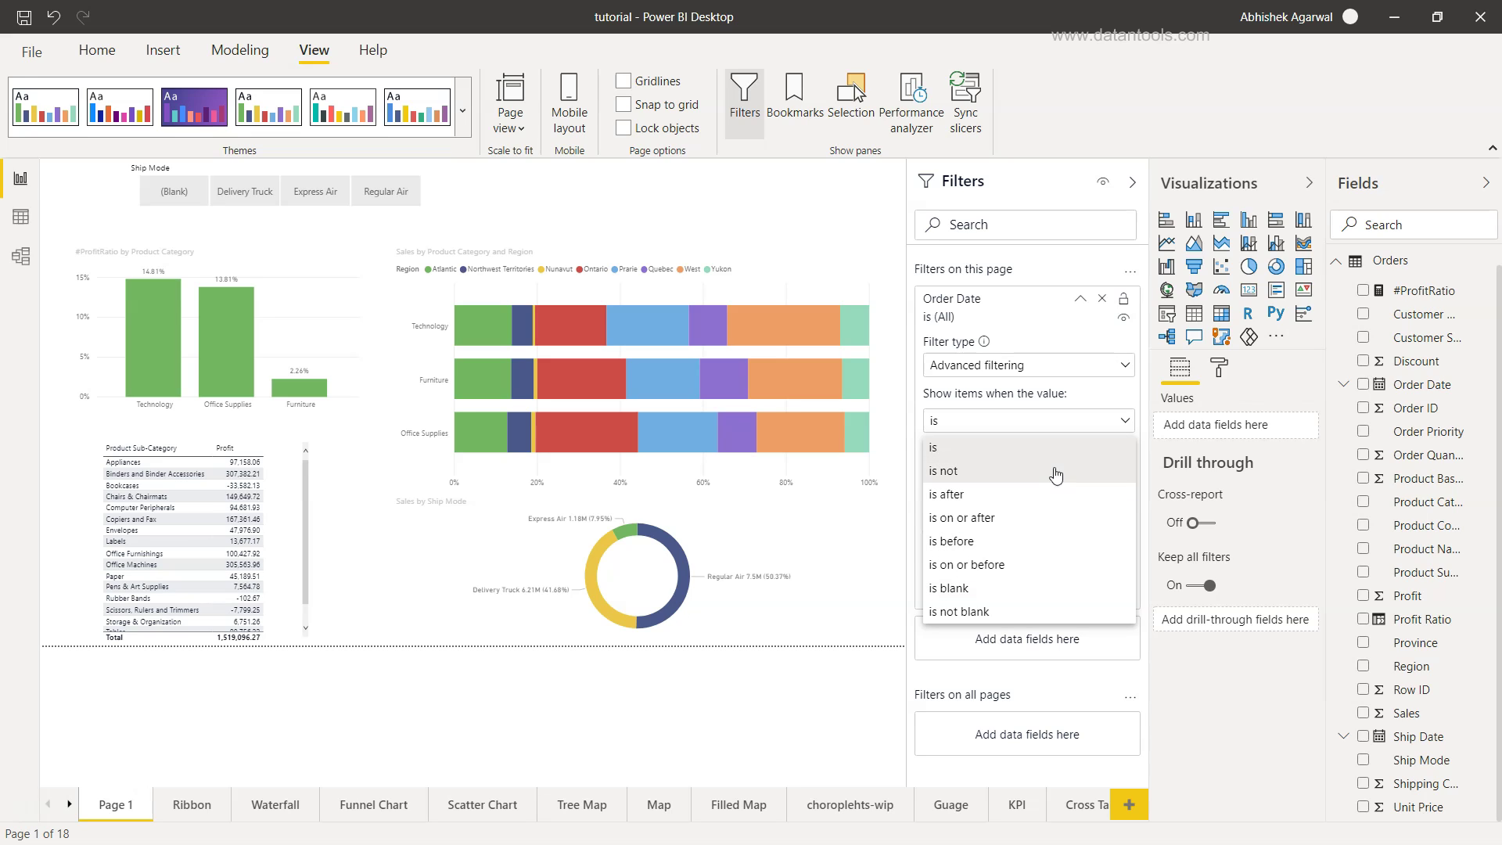
Set the first Order Date condition to 'is after' 1/1/2010 using the calendar picker.
{"action": "left_click", "coordinate": [1040, 495]}
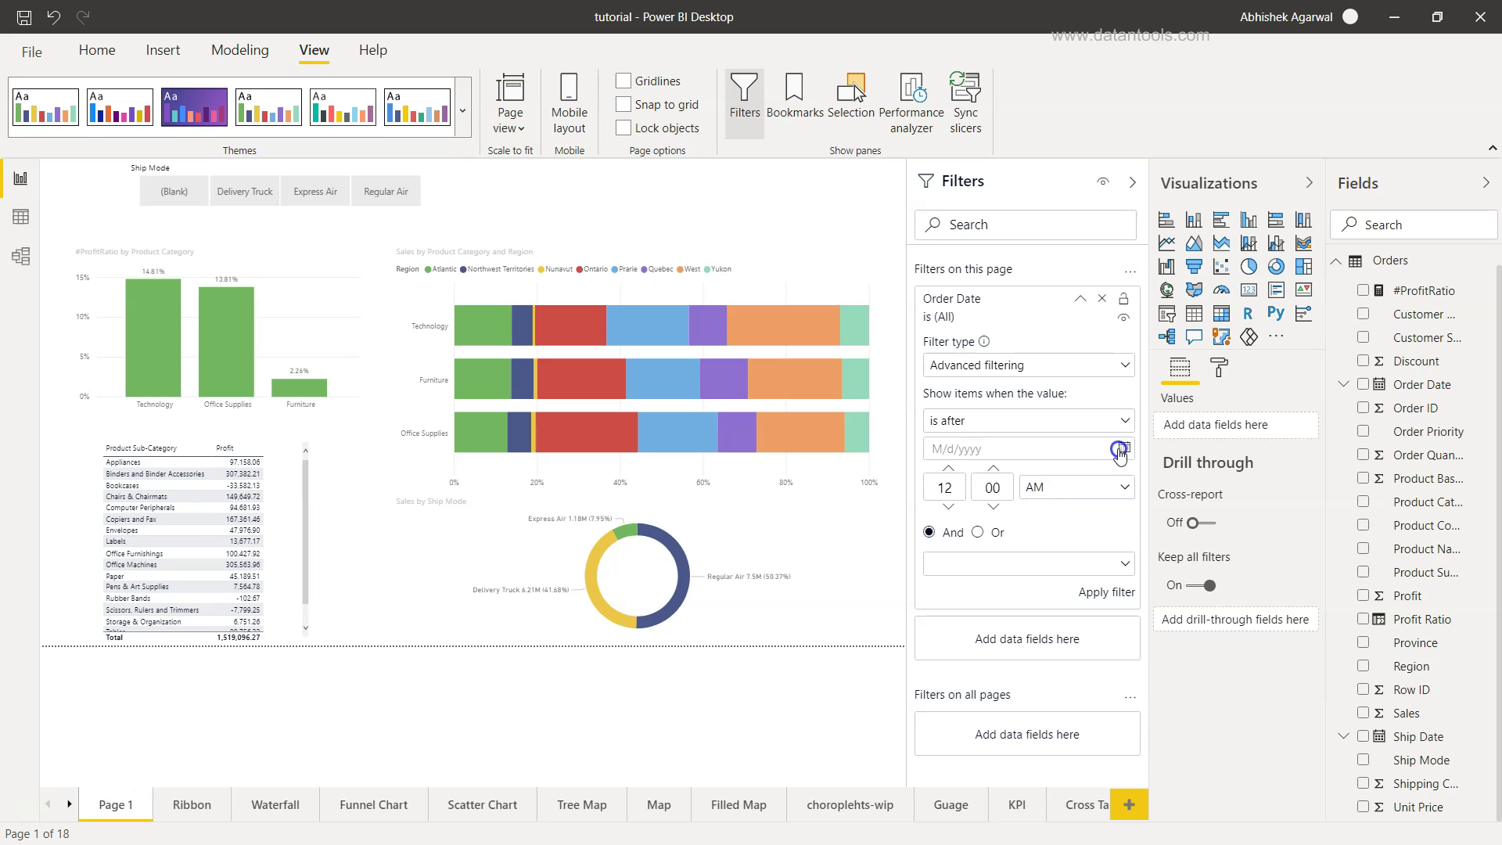
{"action": "left_click", "coordinate": [1124, 448]}
{"action": "left_click", "coordinate": [1021, 490]}
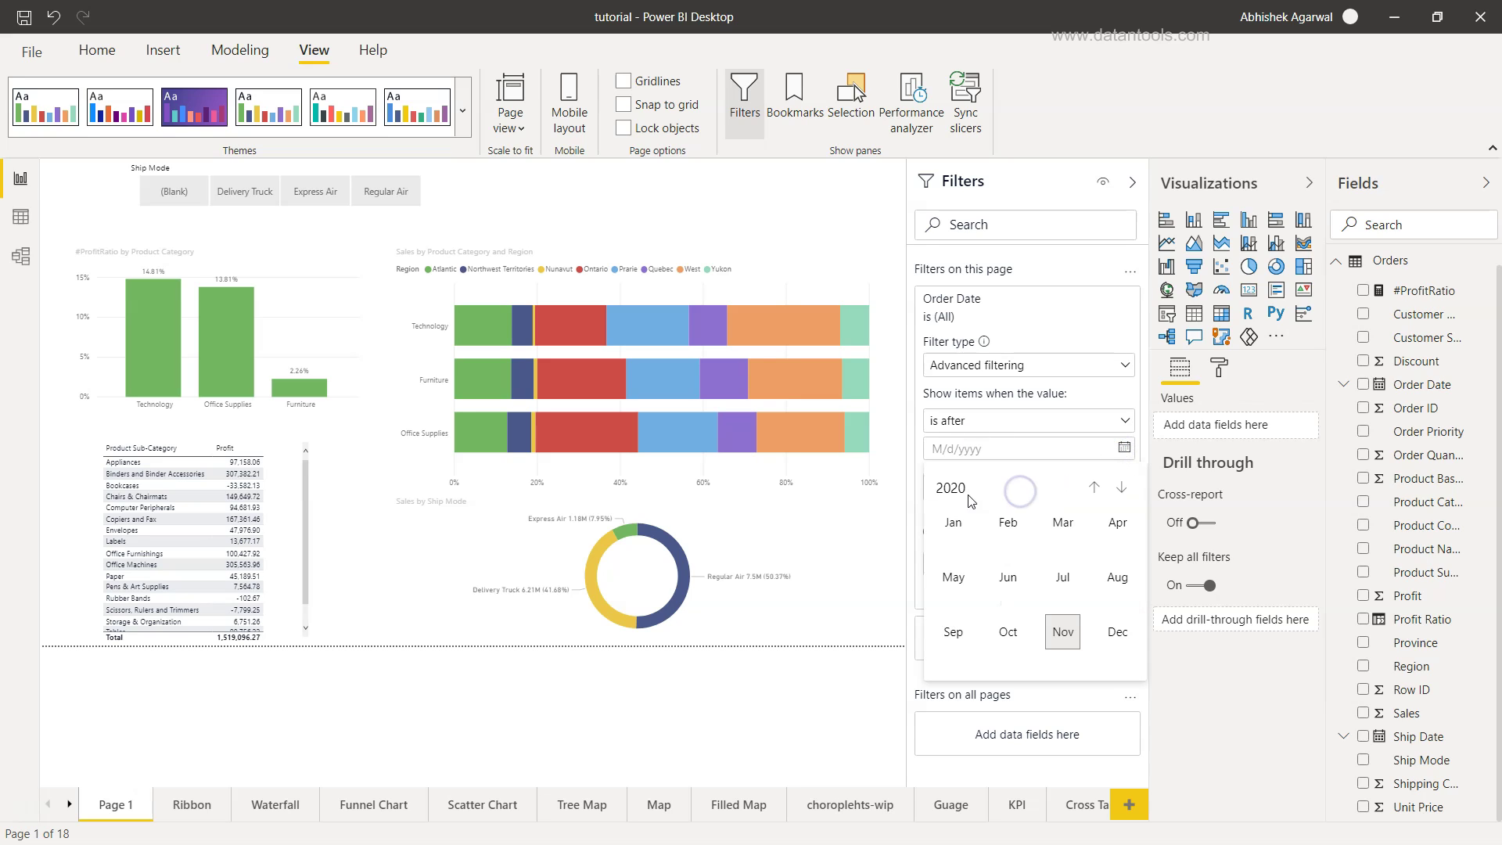
{"action": "left_click", "coordinate": [1094, 488]}
{"action": "left_click", "coordinate": [1094, 489]}
{"action": "left_click", "coordinate": [1095, 489]}
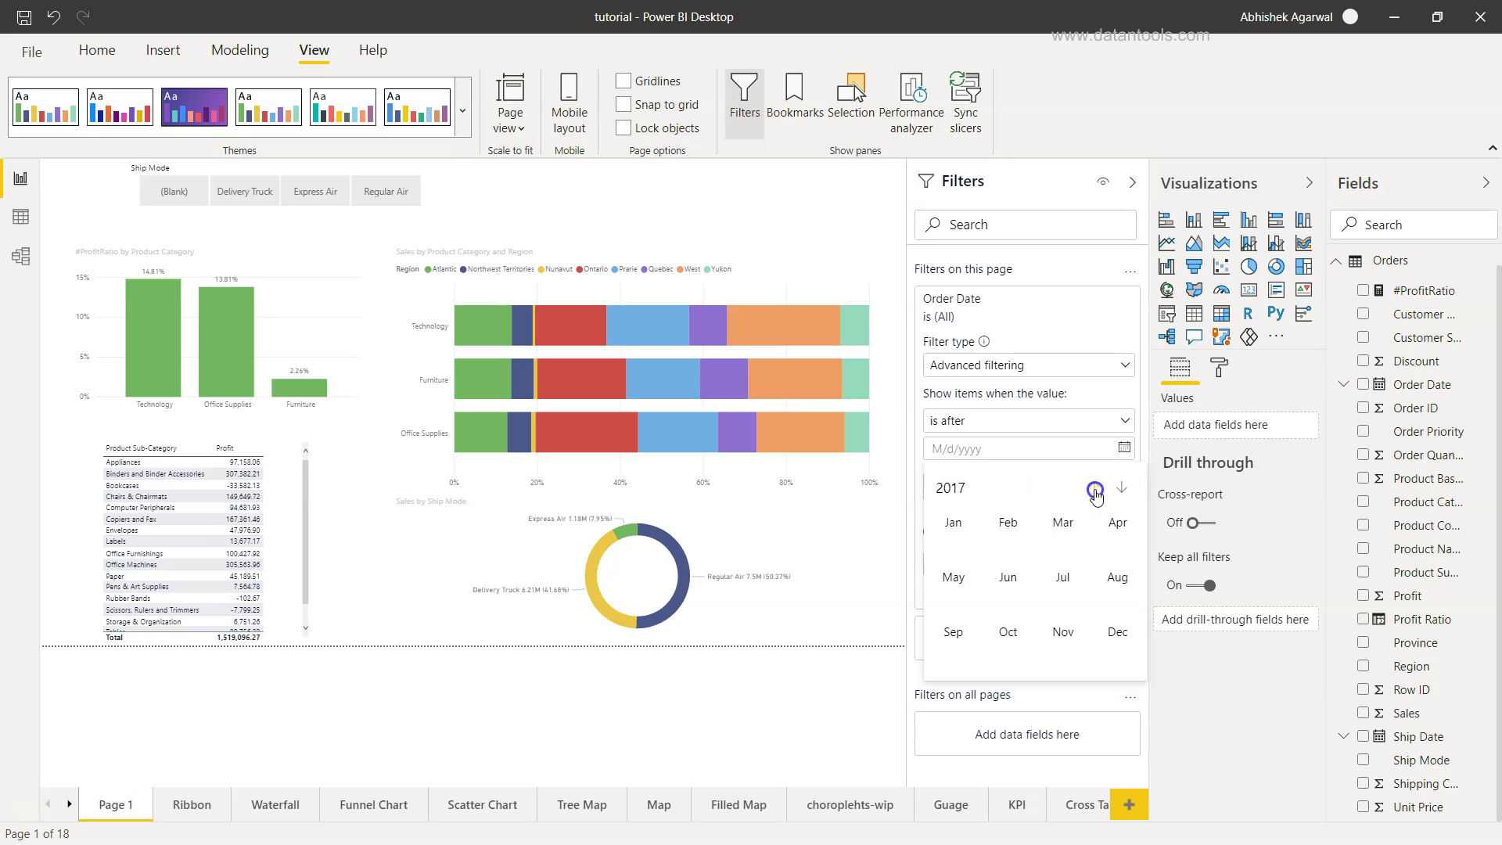
{"action": "left_click", "coordinate": [1095, 489]}
{"action": "left_click", "coordinate": [1094, 488]}
{"action": "left_click", "coordinate": [1094, 489]}
{"action": "left_click", "coordinate": [1094, 489]}
{"action": "left_click", "coordinate": [1094, 488]}
{"action": "left_click", "coordinate": [1094, 489]}
{"action": "left_click", "coordinate": [1094, 489]}
{"action": "left_click", "coordinate": [954, 524]}
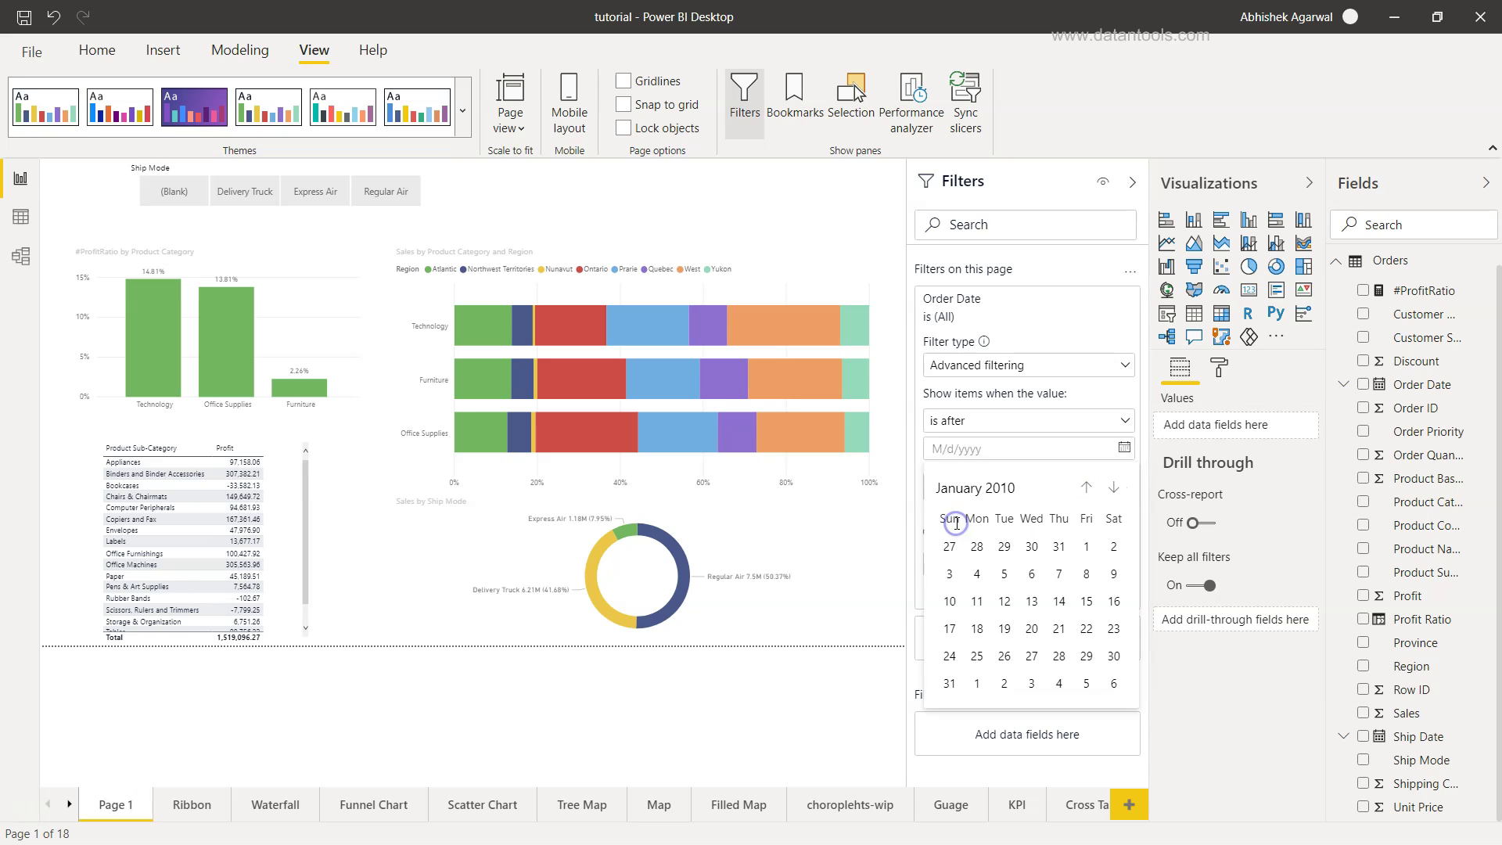
{"action": "left_click", "coordinate": [1087, 545]}
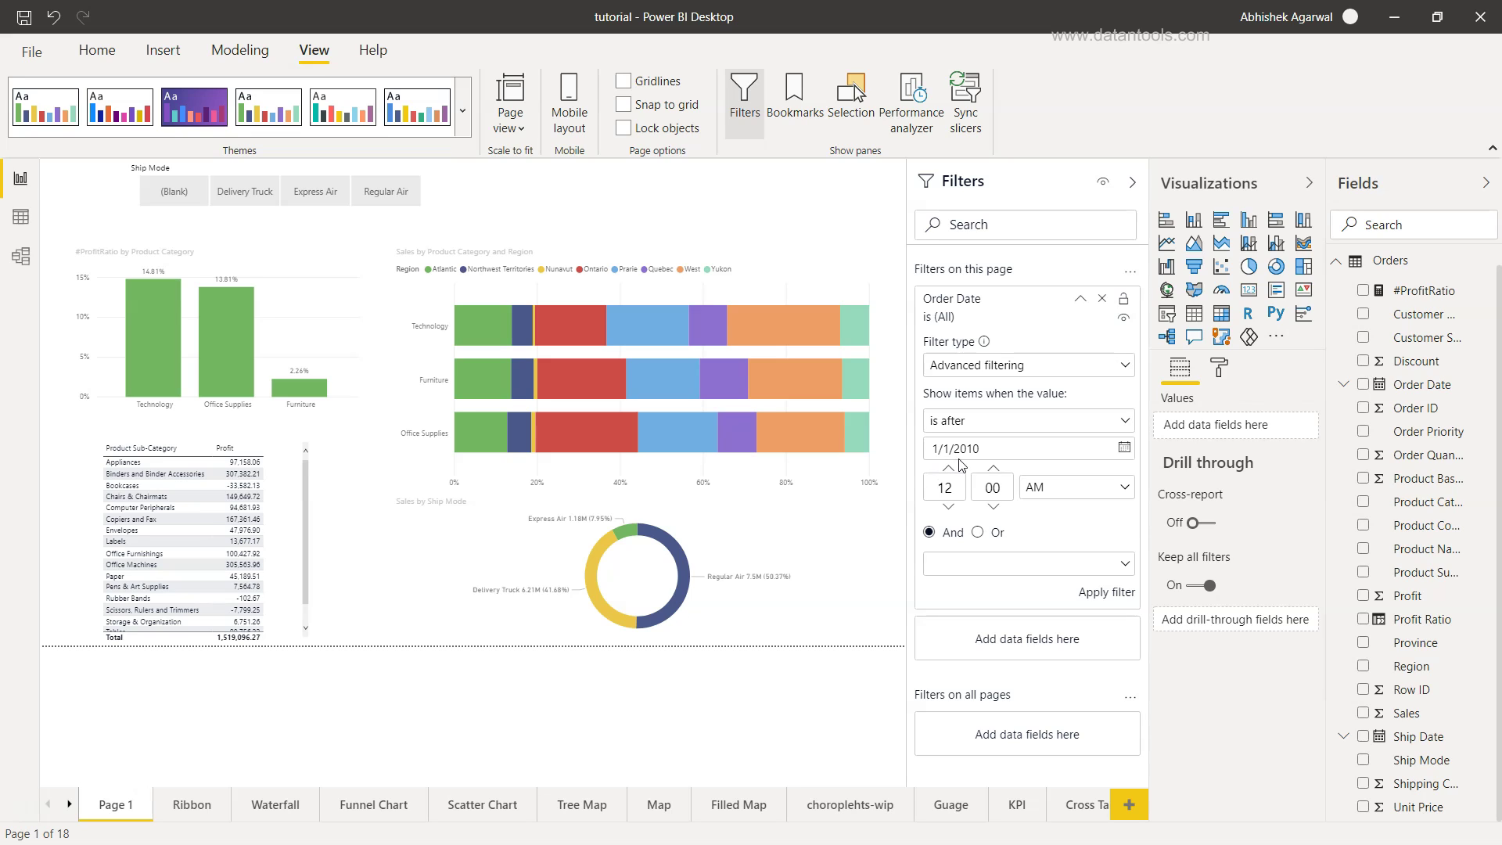
Change the first condition's operator to 'is on or after', keeping the 1/1/2010 date.
{"action": "left_click", "coordinate": [1124, 419]}
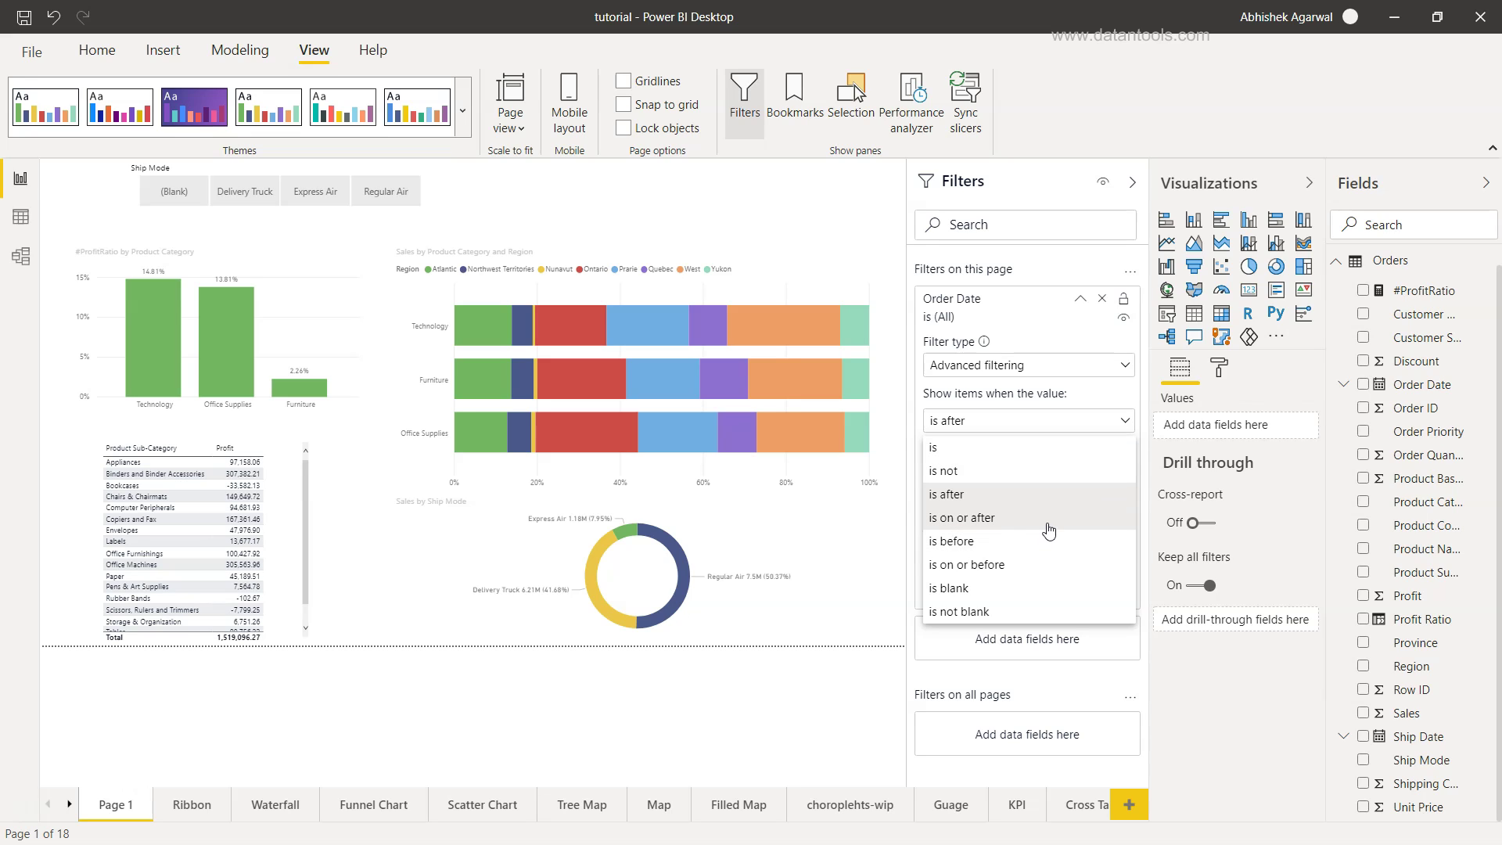
{"action": "left_click", "coordinate": [993, 518]}
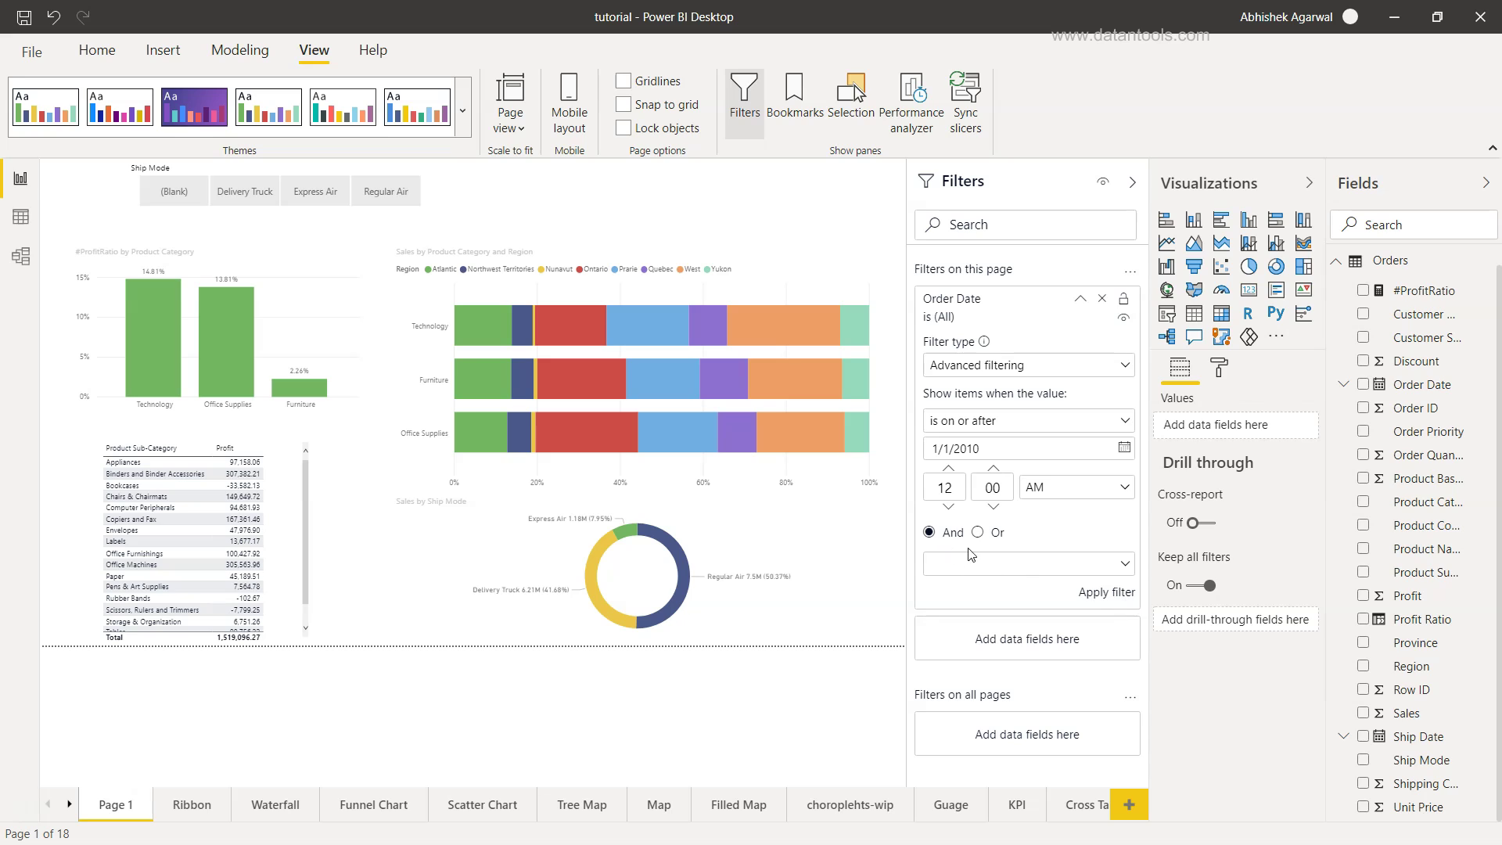
Add a second Order Date condition 'is on or before' 12/31/2011, joined with And.
{"action": "left_click", "coordinate": [1020, 564]}
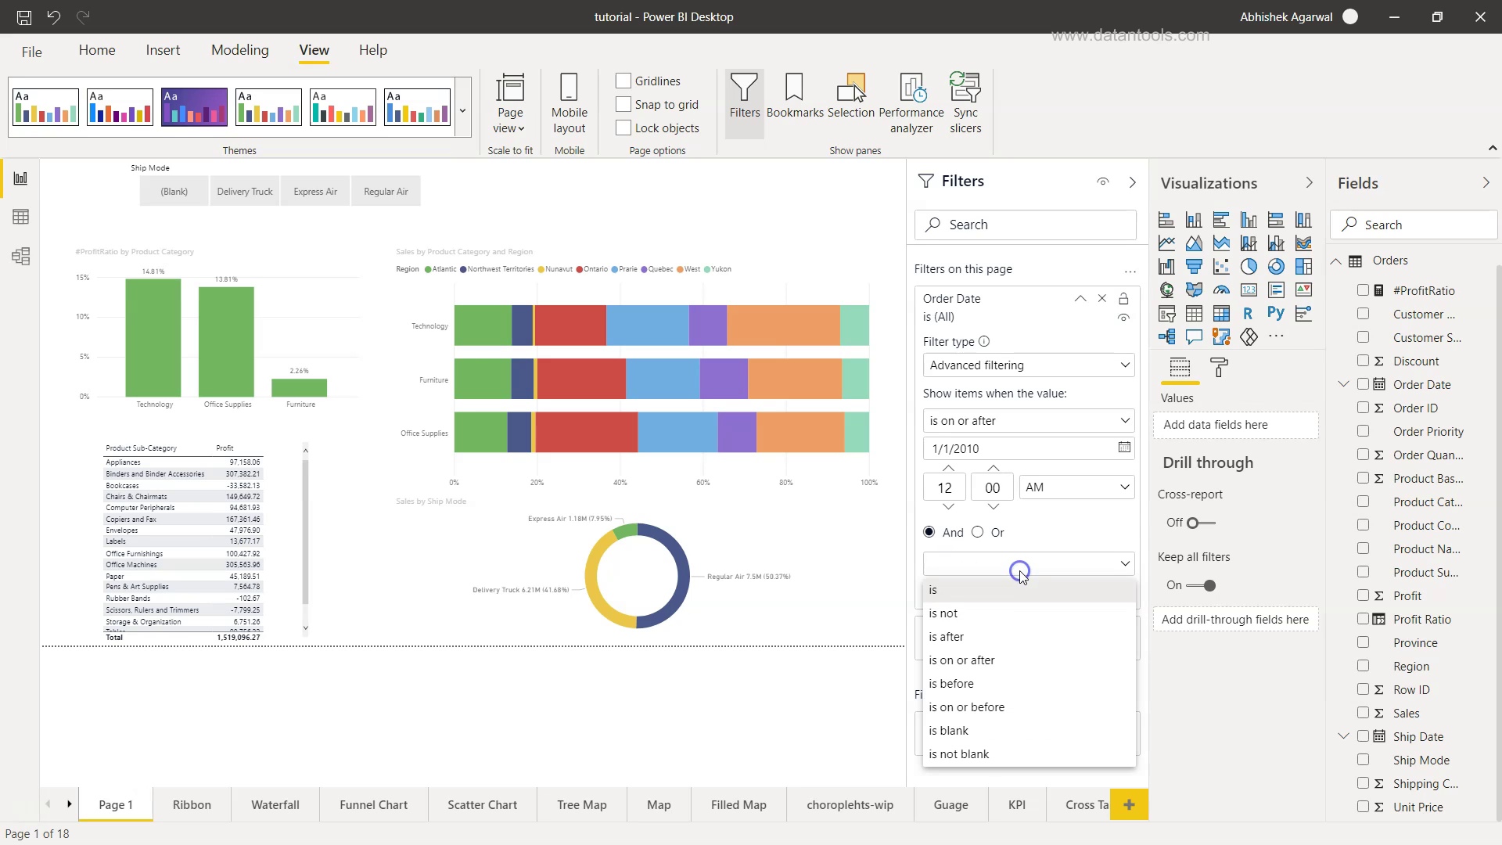
{"action": "left_click", "coordinate": [1016, 707]}
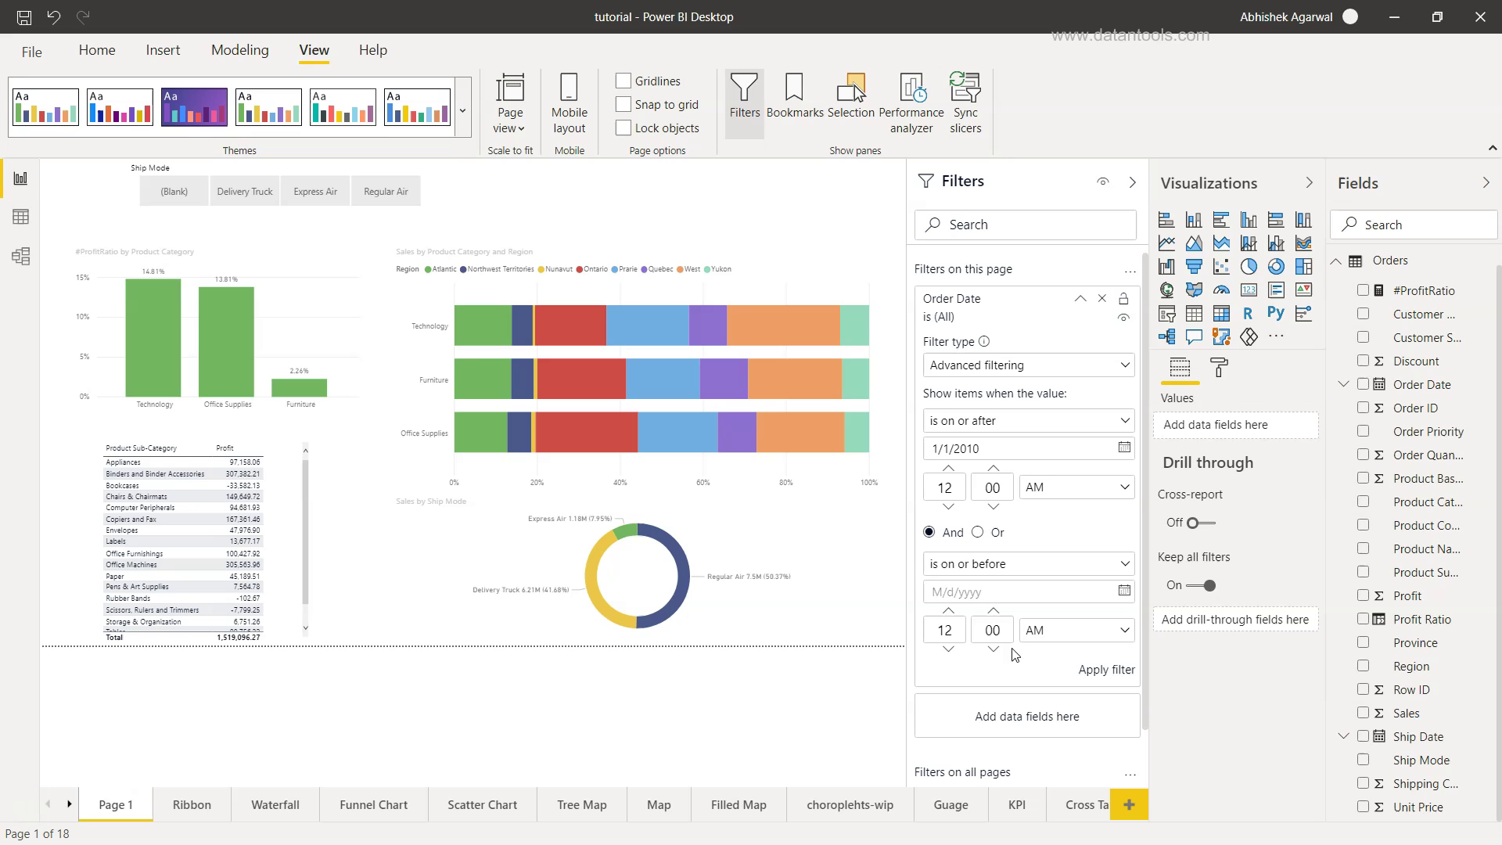
{"action": "left_click", "coordinate": [1124, 592]}
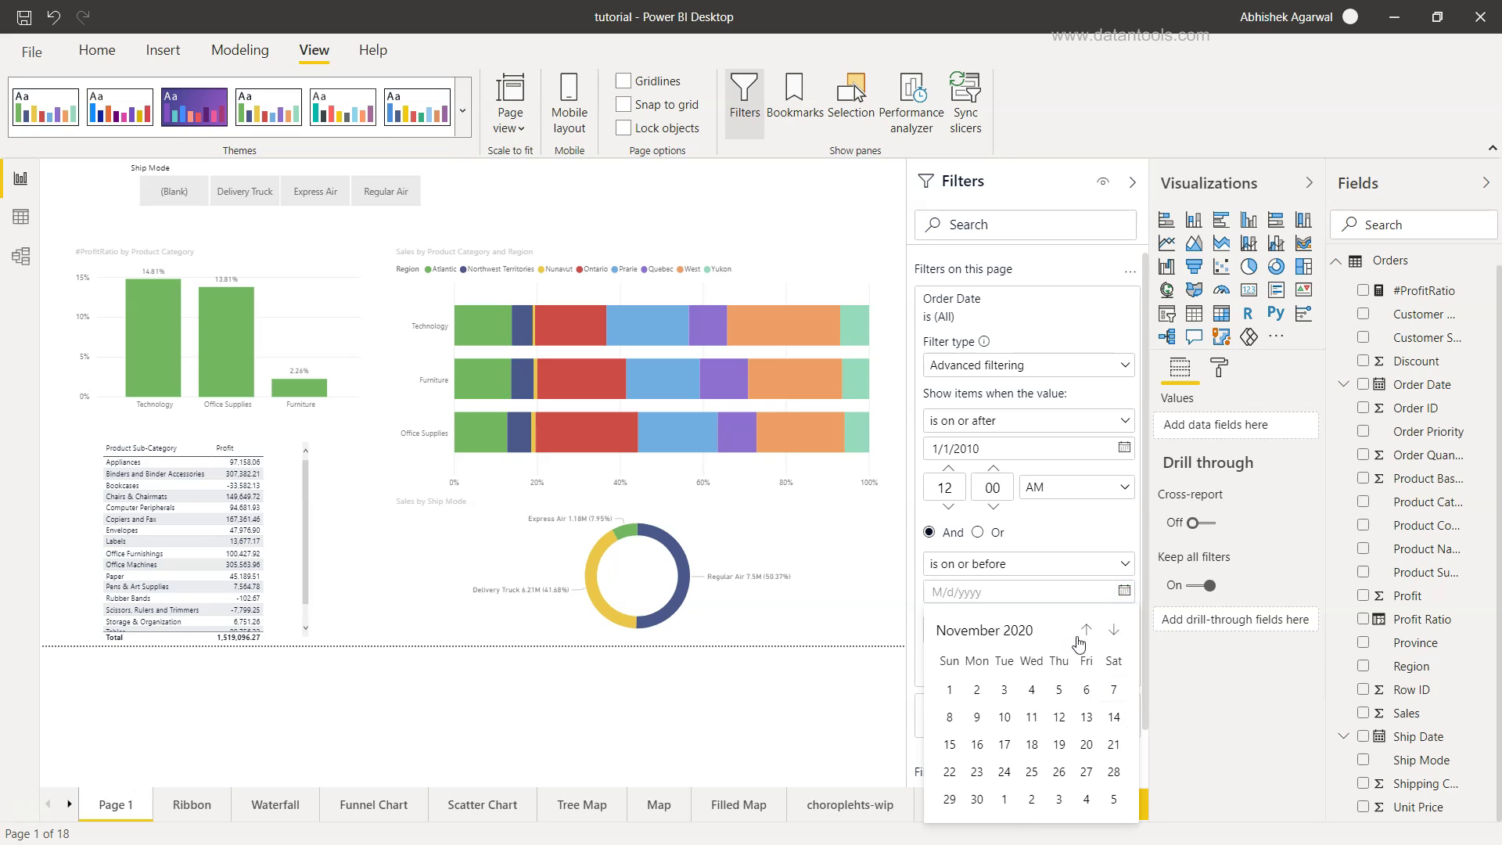
{"action": "left_click", "coordinate": [1024, 632]}
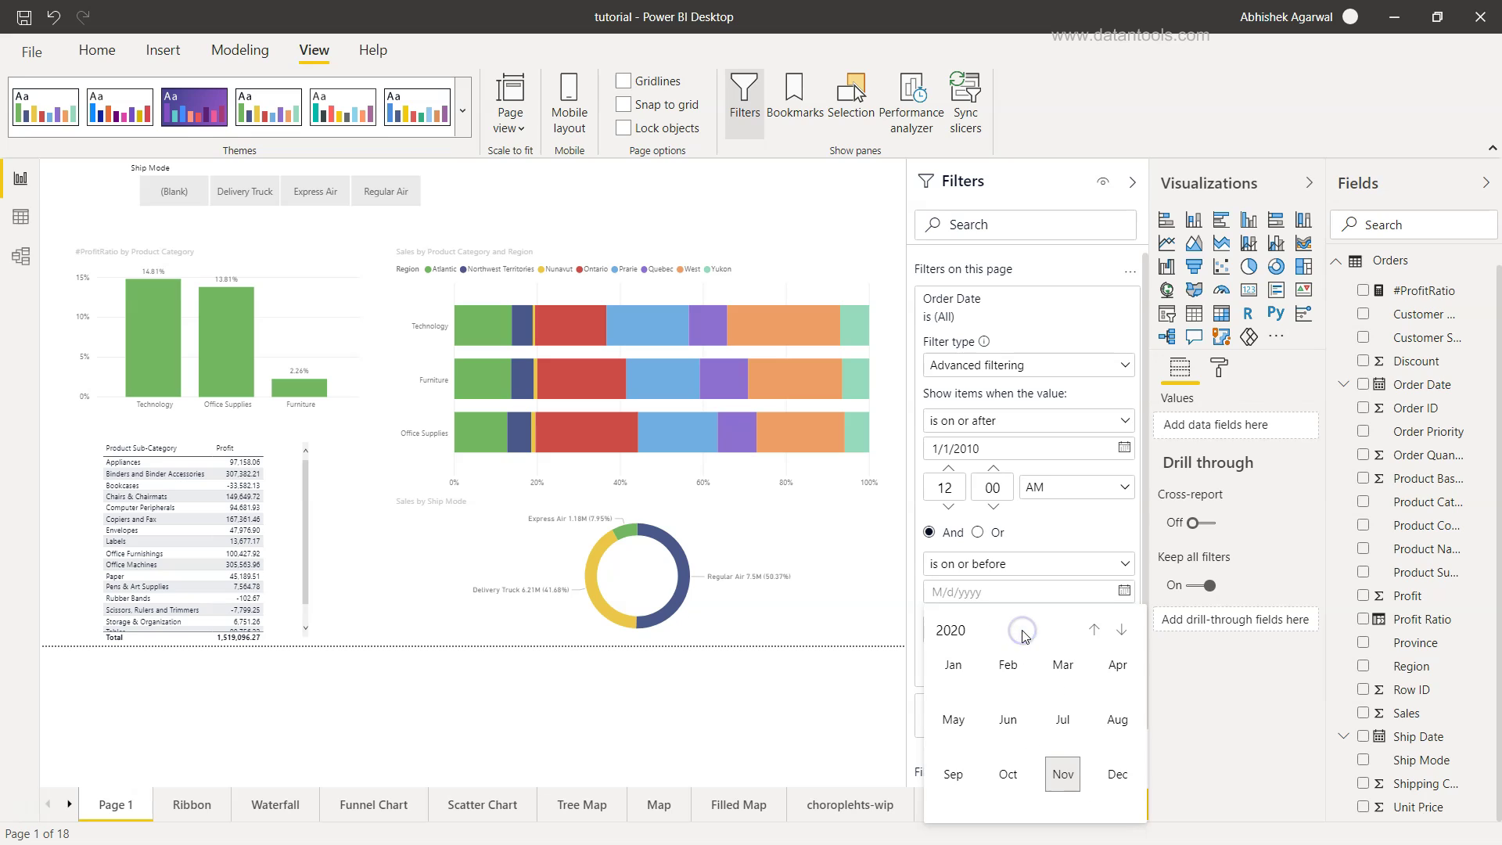
{"action": "left_click", "coordinate": [1094, 630]}
{"action": "left_click", "coordinate": [1093, 630]}
{"action": "left_click", "coordinate": [1093, 630]}
{"action": "left_click", "coordinate": [1094, 630]}
{"action": "left_click", "coordinate": [1094, 630]}
{"action": "left_click", "coordinate": [1093, 630]}
{"action": "left_click", "coordinate": [1093, 629]}
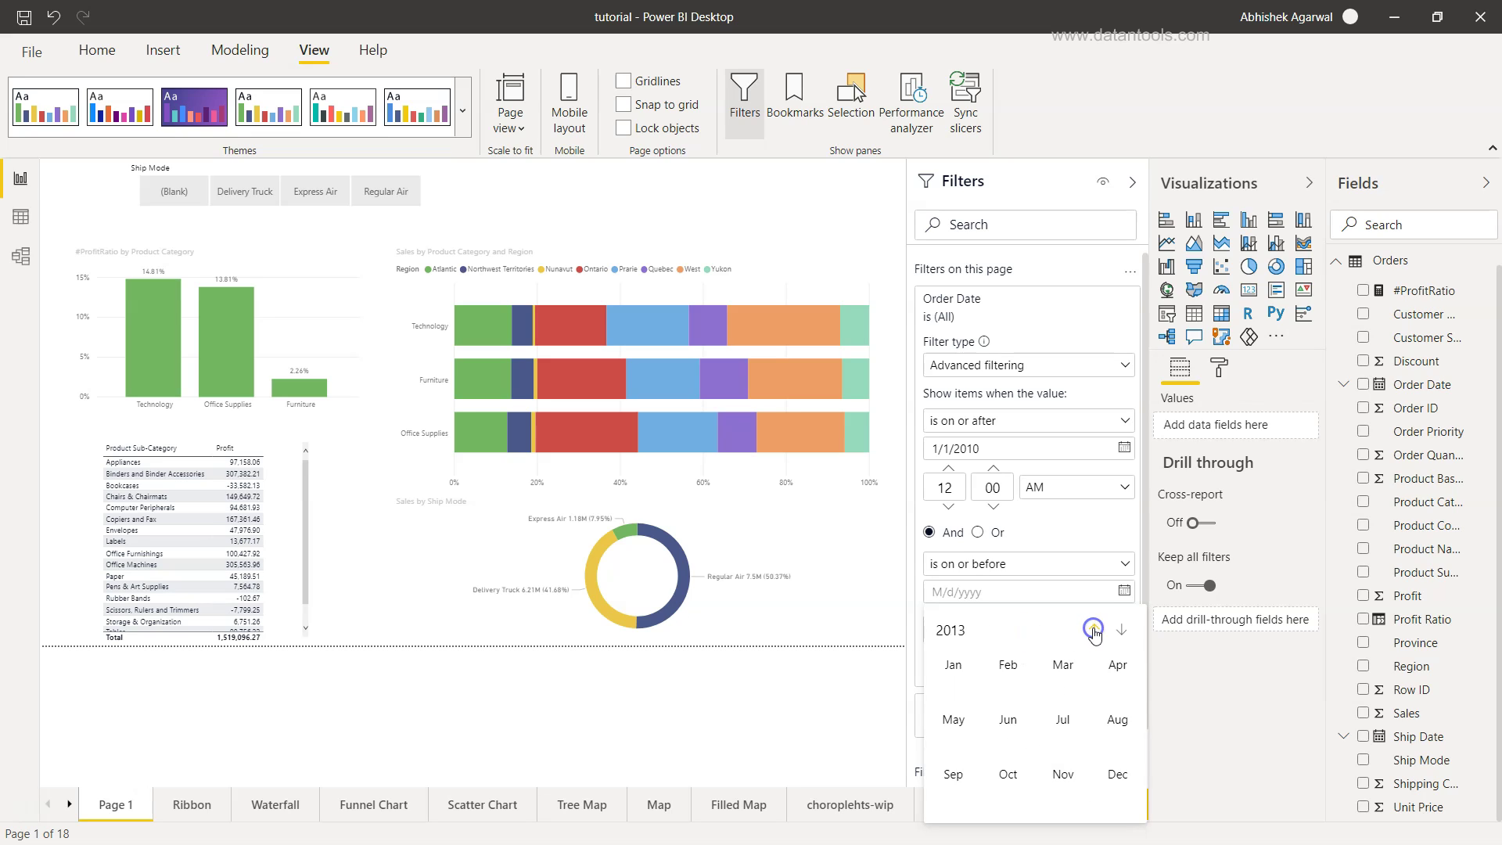
{"action": "left_click", "coordinate": [1093, 630]}
{"action": "left_click", "coordinate": [1094, 630]}
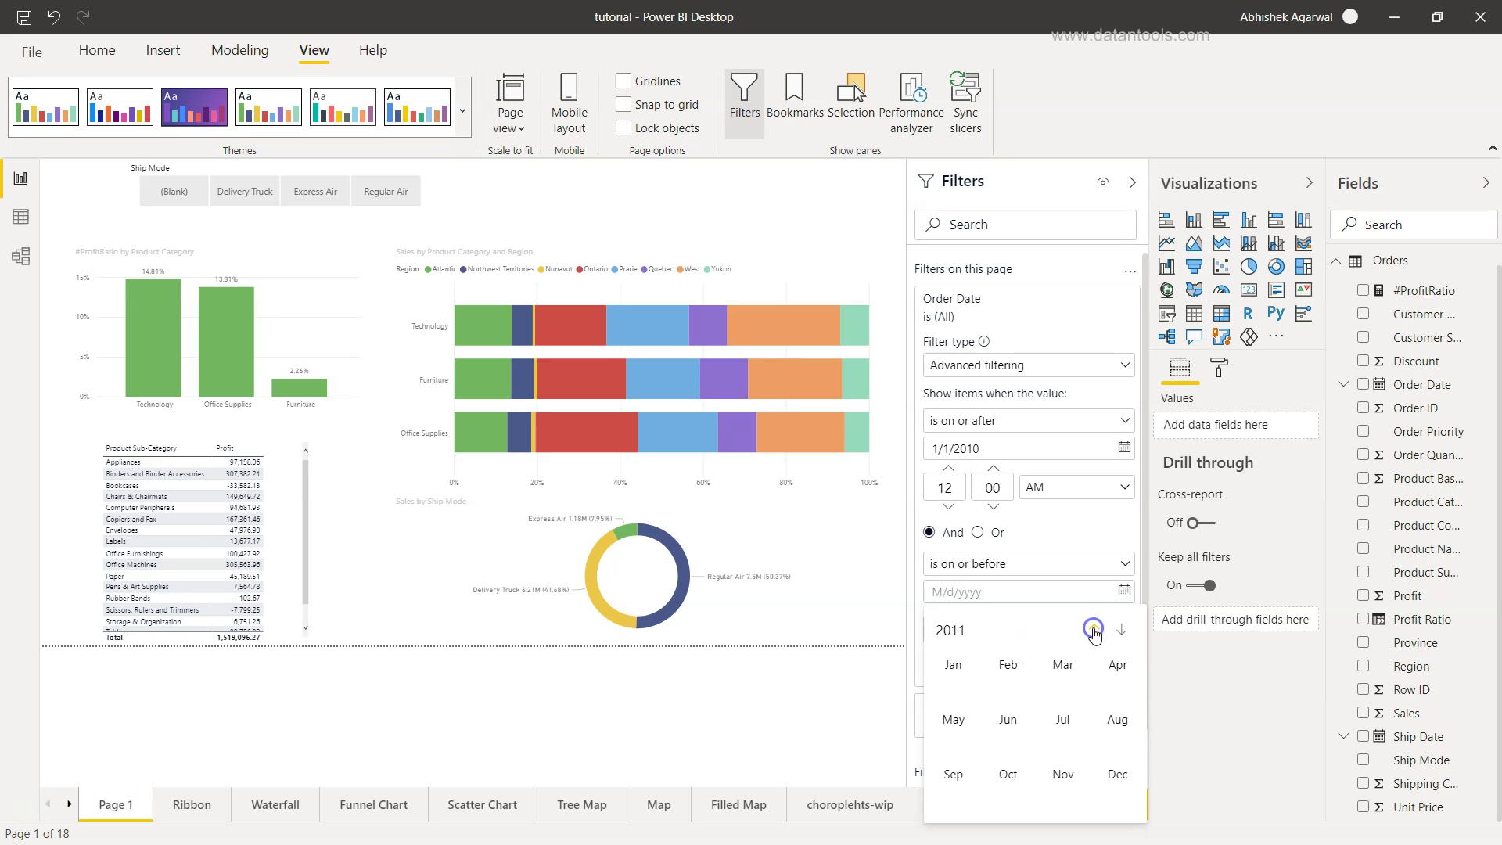
{"action": "left_click", "coordinate": [1115, 774]}
{"action": "left_click", "coordinate": [1112, 797]}
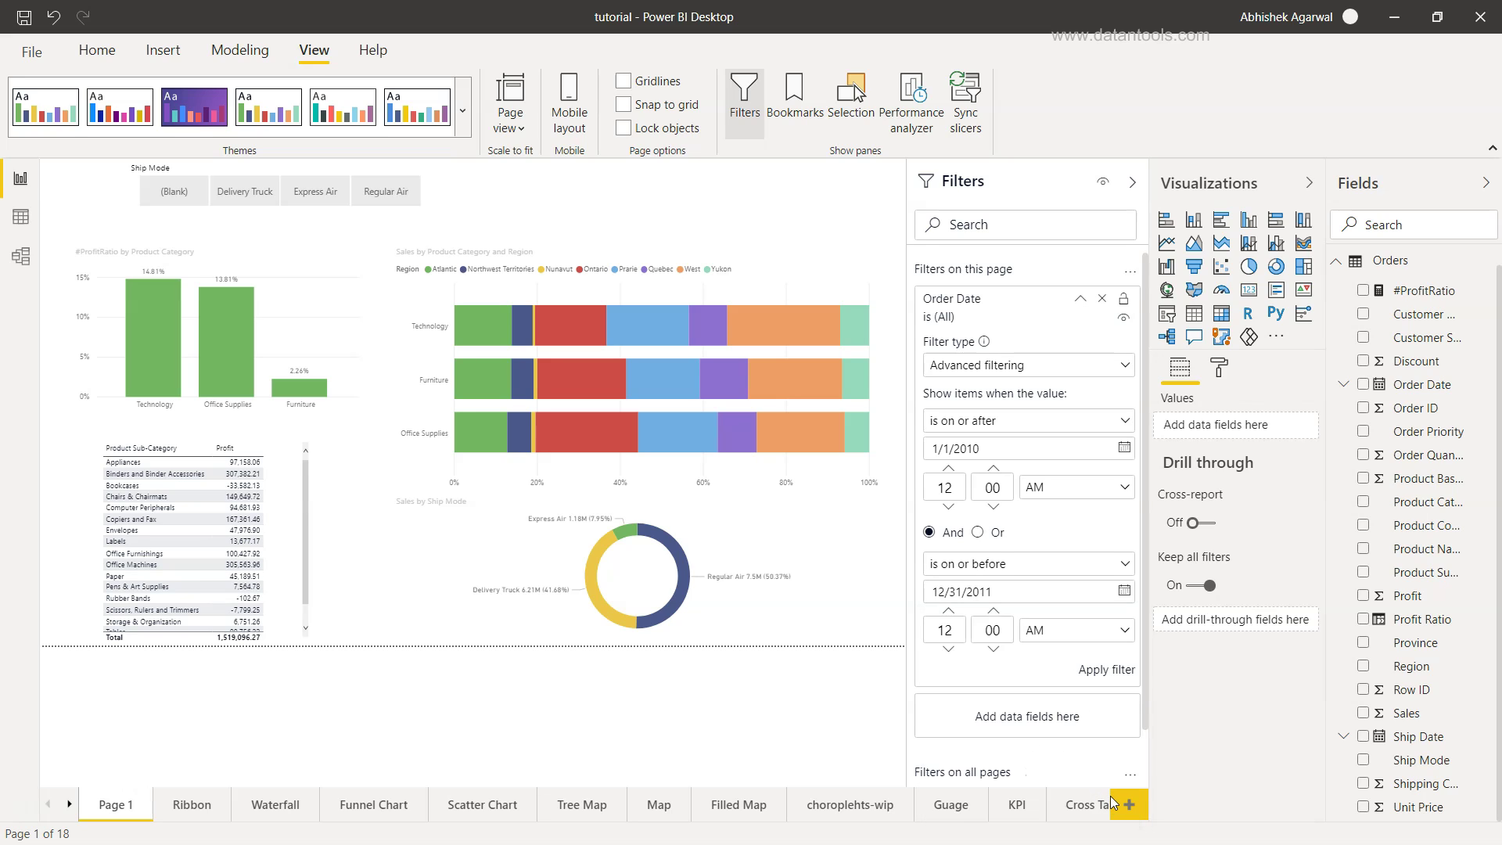
Apply the 2010–2011 date range, then join the conditions with Or and reapply, raising Profit to 1,519,096.27.
{"action": "left_click", "coordinate": [1108, 676]}
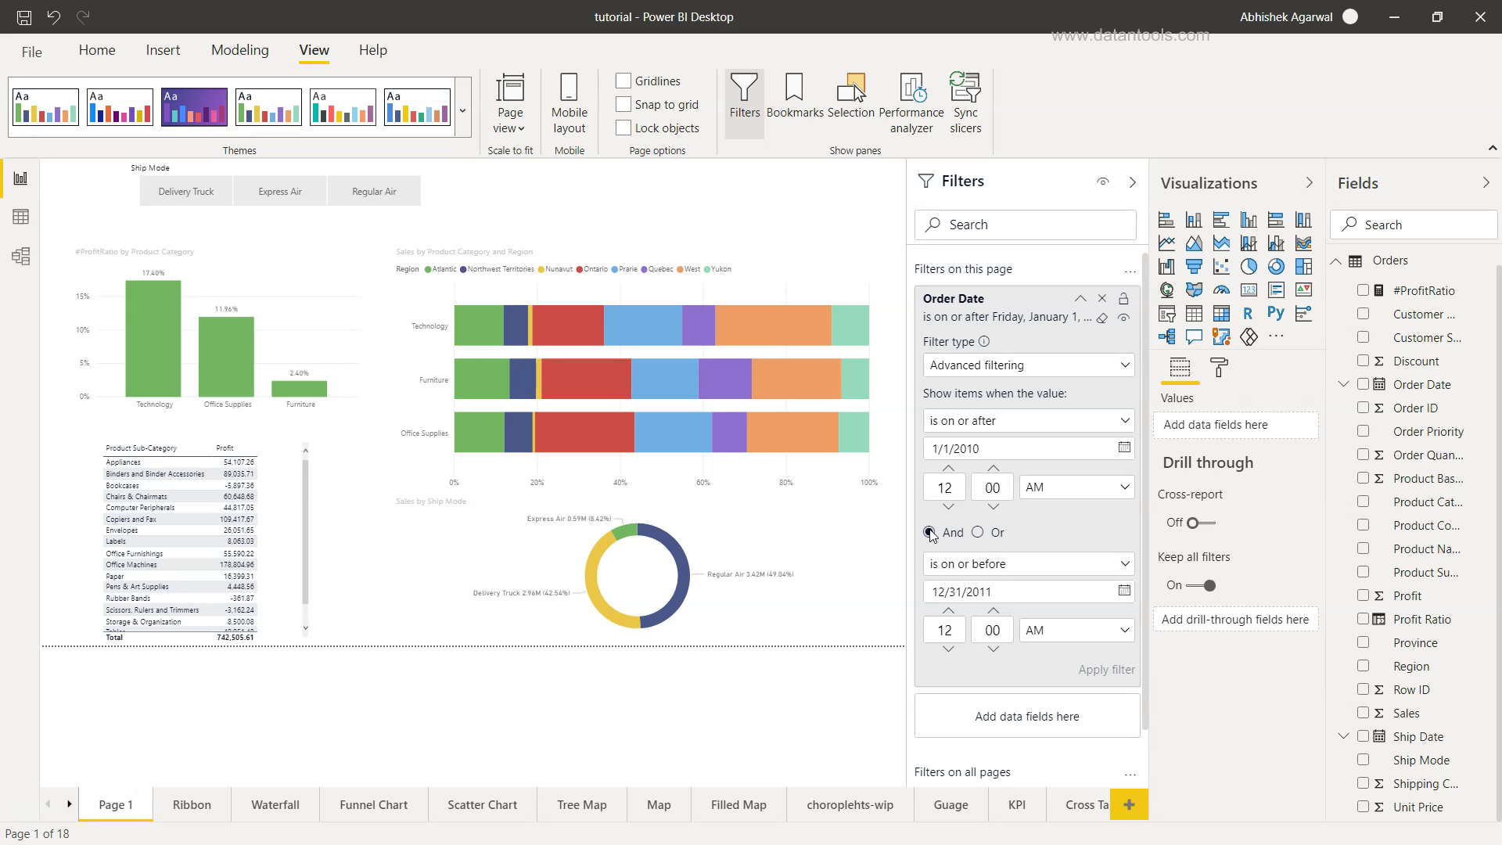
{"action": "left_click", "coordinate": [977, 532]}
{"action": "left_click", "coordinate": [1103, 671]}
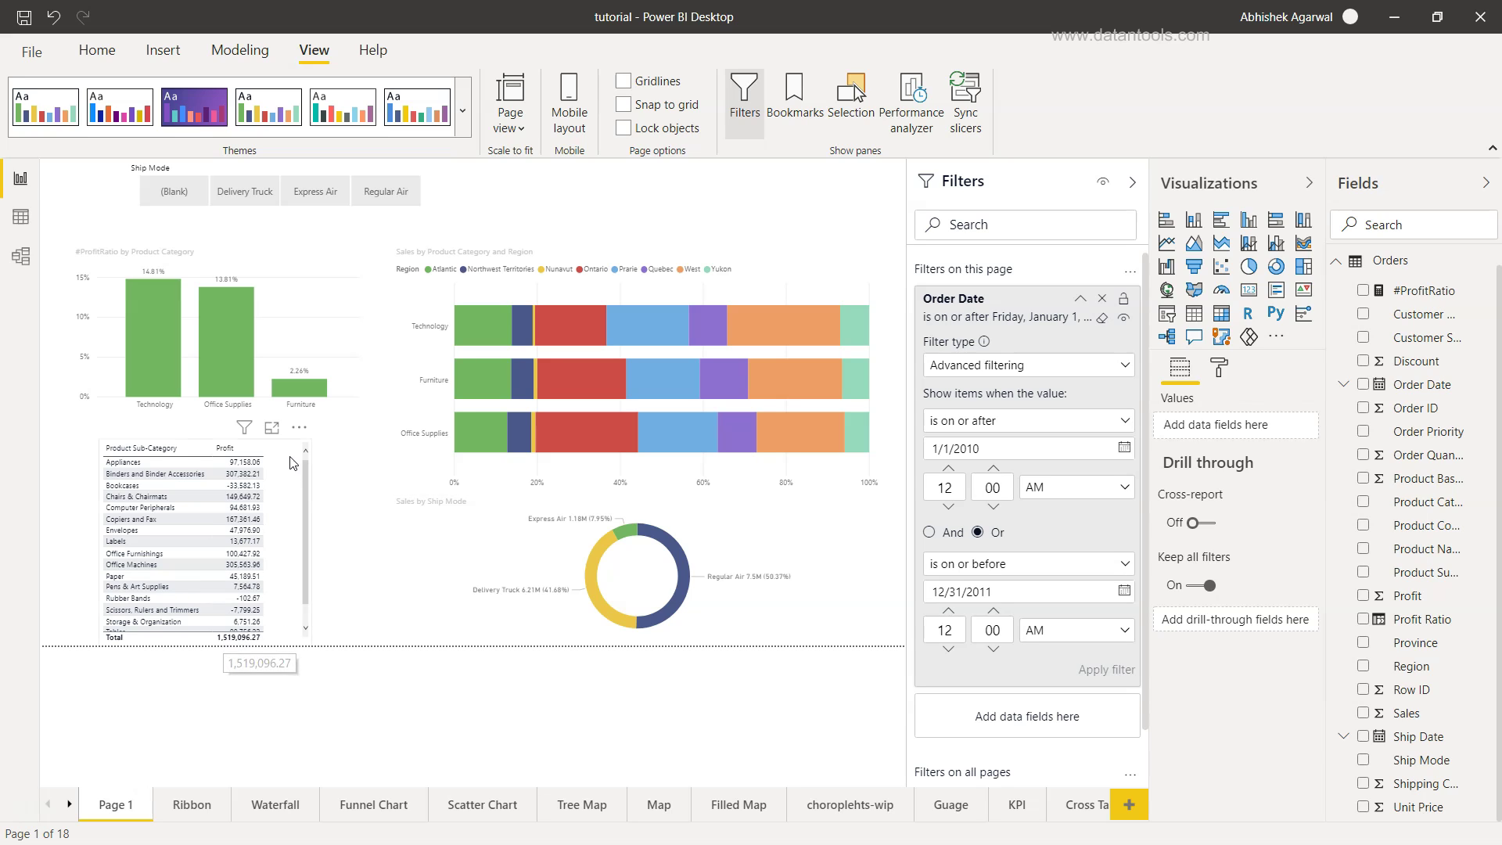
Set the profit table's value text to 11 pt and widen it to show full sub-category names.
{"action": "left_click", "coordinate": [308, 472]}
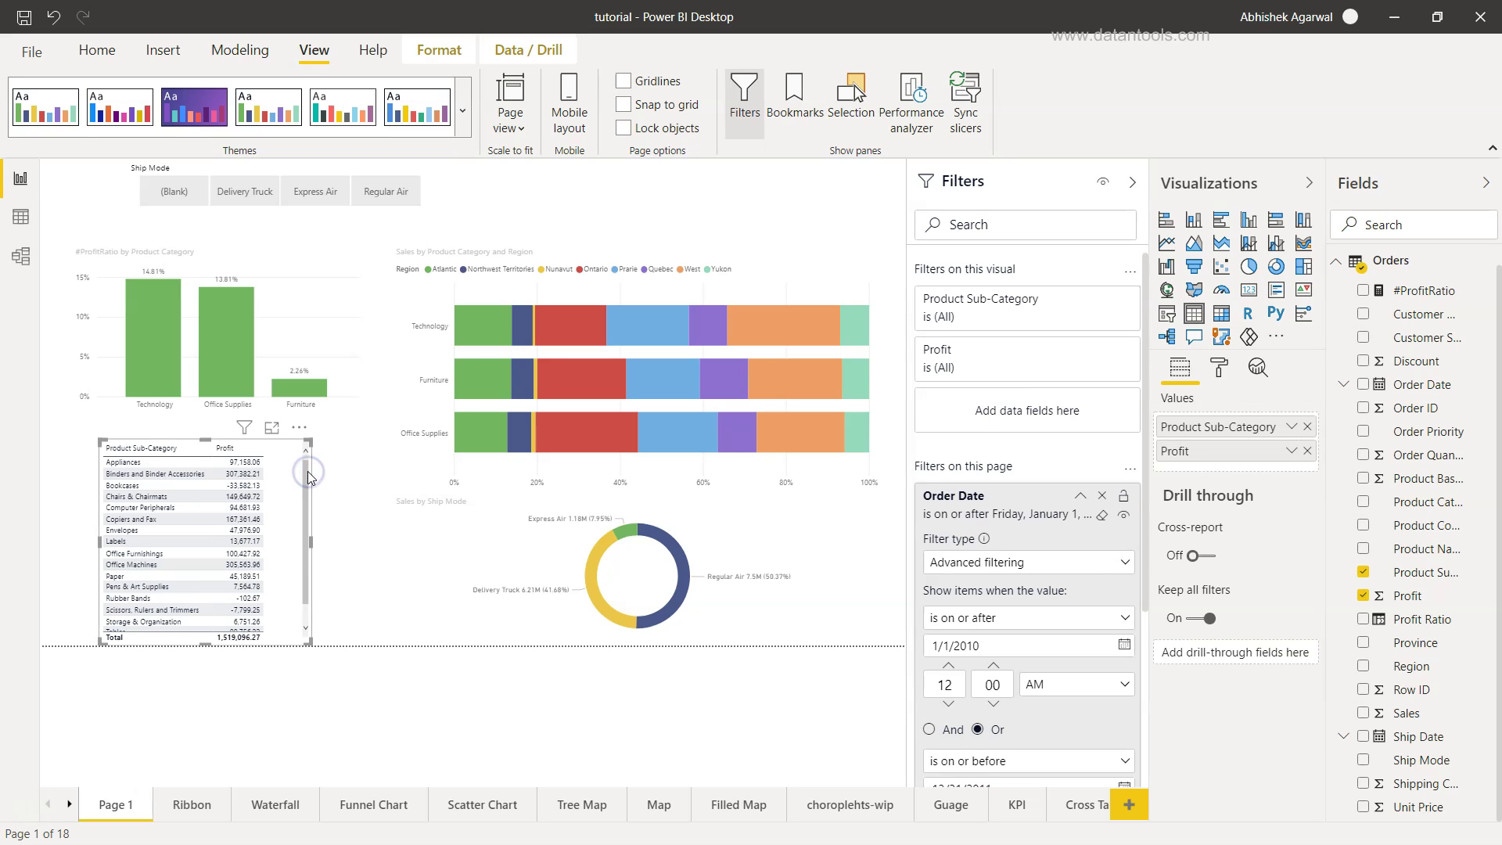
{"action": "left_click", "coordinate": [1218, 374]}
{"action": "left_click", "coordinate": [1225, 593]}
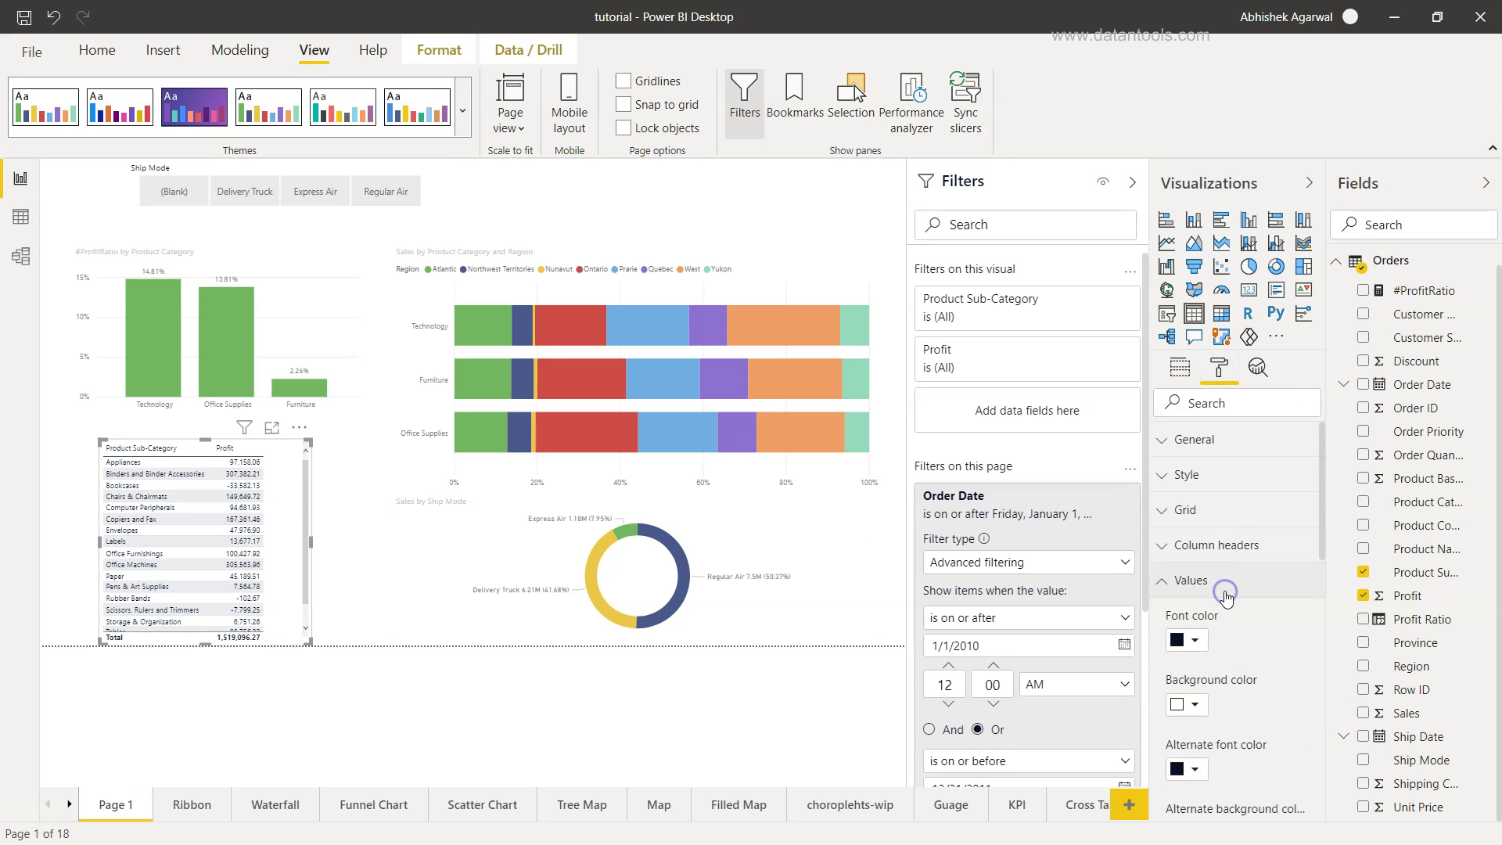
{"action": "scroll", "coordinate": [1225, 594], "scroll_direction": "down", "scroll_amount": 8}
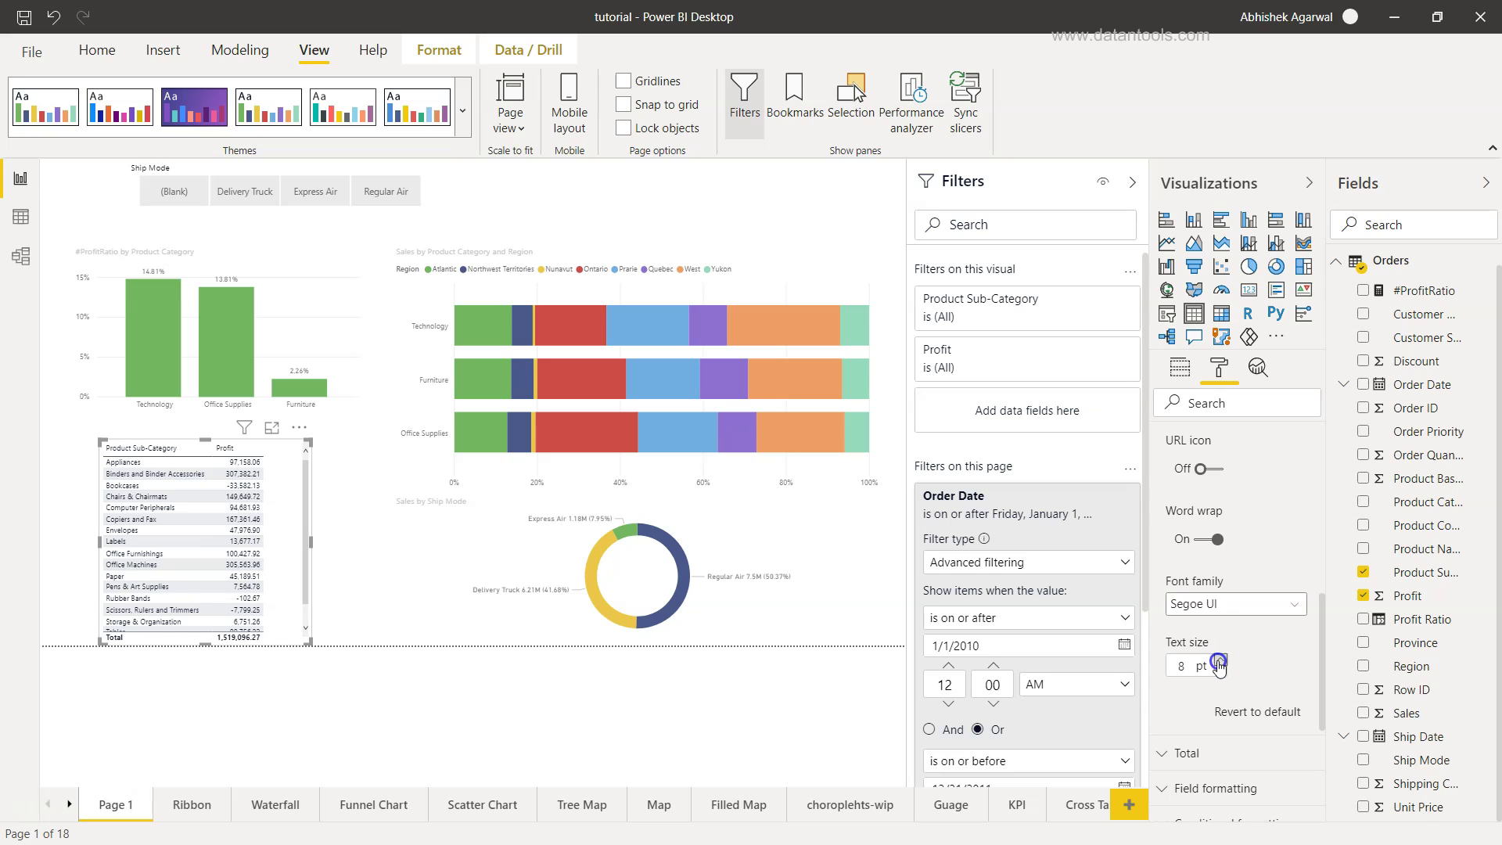
{"action": "left_click", "coordinate": [1218, 660]}
{"action": "left_click", "coordinate": [1218, 660]}
{"action": "left_click", "coordinate": [1219, 660]}
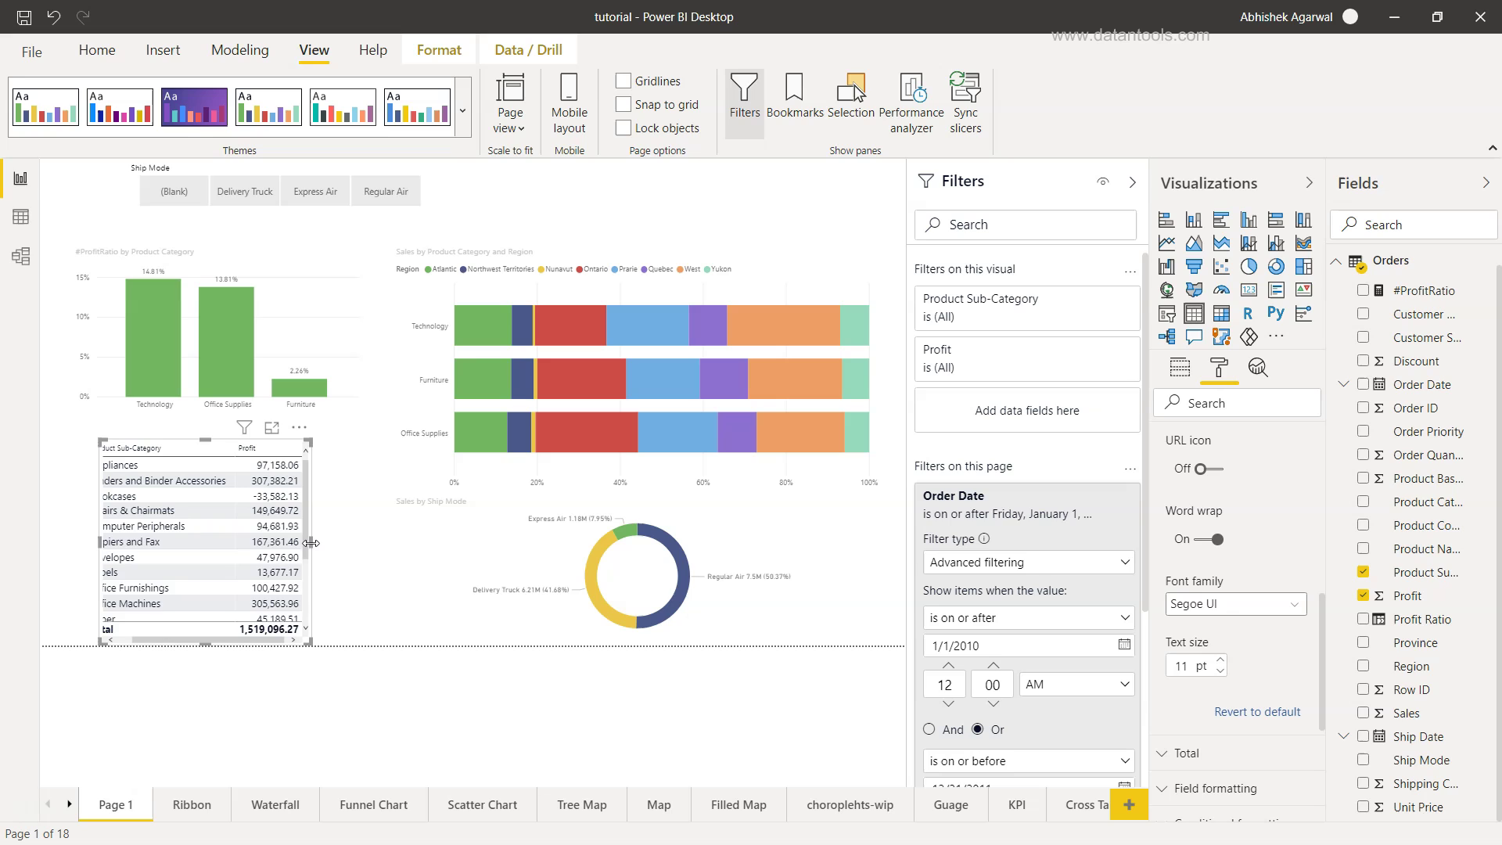
{"action": "left_click_drag", "start_coordinate": [310, 542], "coordinate": [383, 547]}
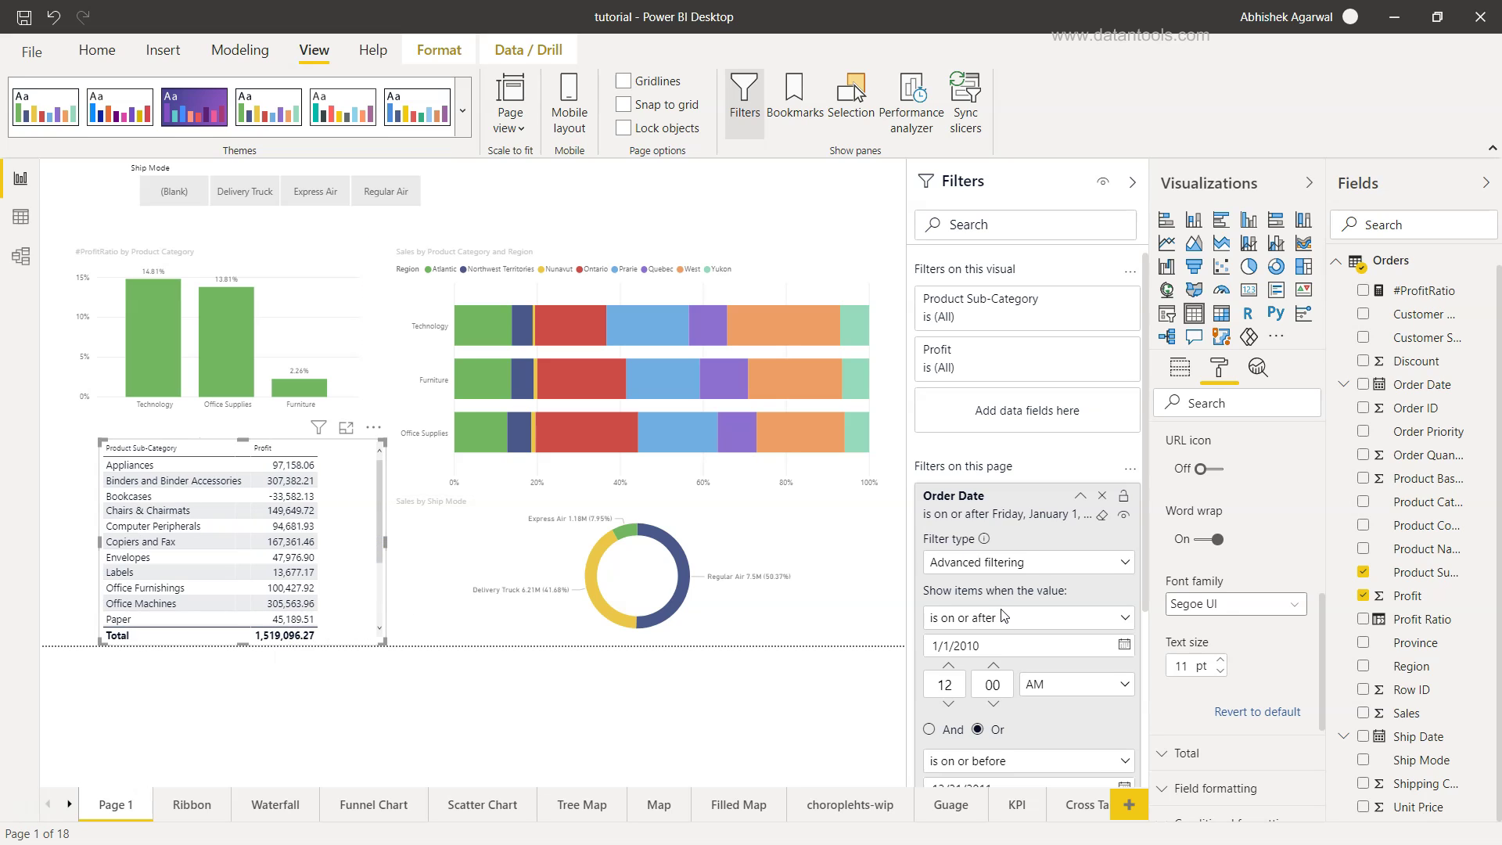
Apply the Order Date filter with And (Profit 742,505.61), then select Or without applying.
{"action": "scroll", "coordinate": [1003, 615], "scroll_direction": "down", "scroll_amount": 3}
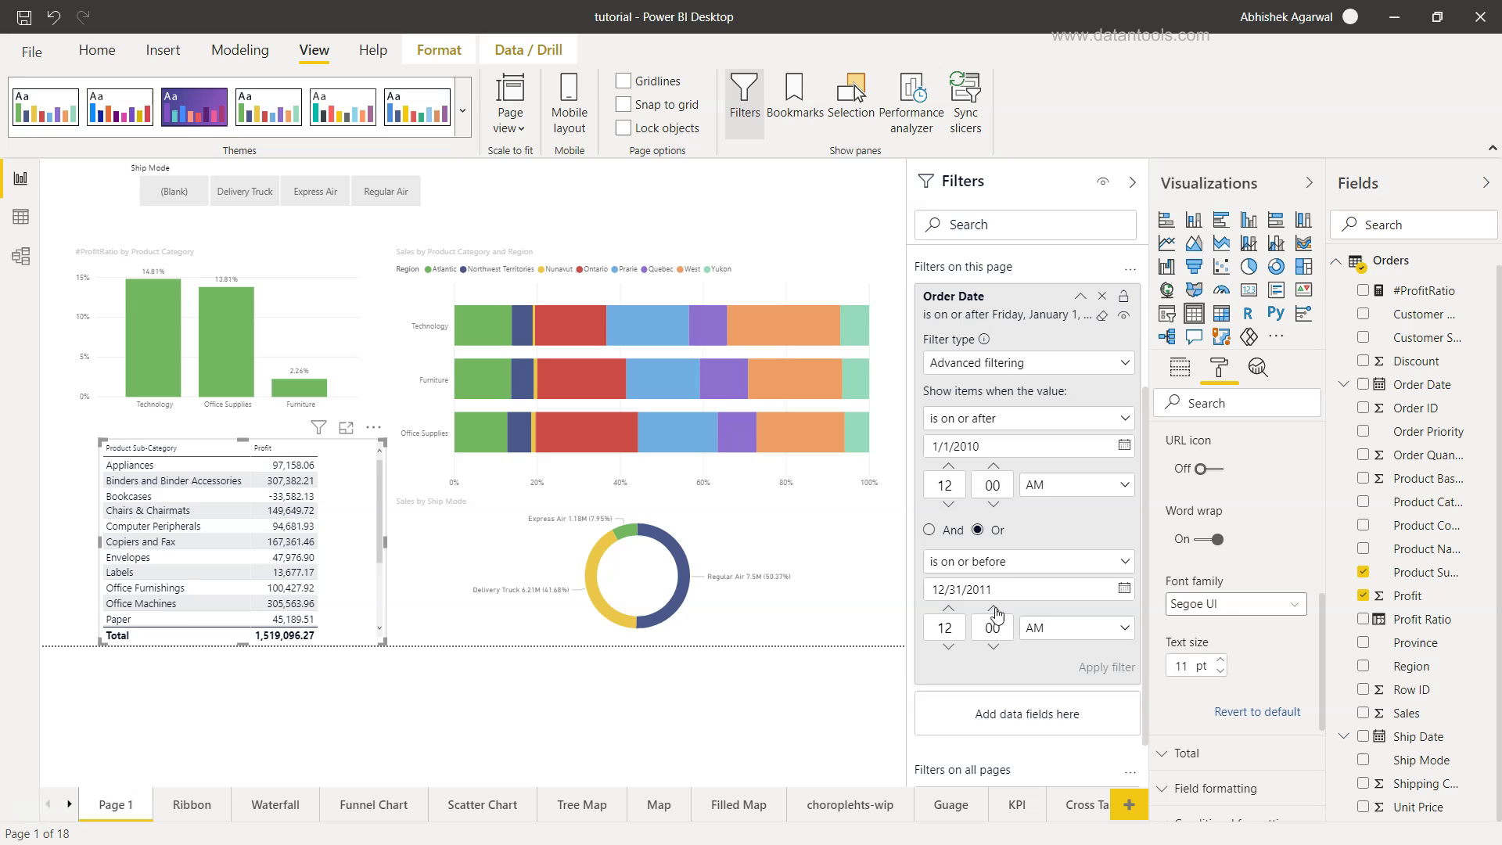
{"action": "left_click", "coordinate": [931, 530]}
{"action": "left_click", "coordinate": [1094, 667]}
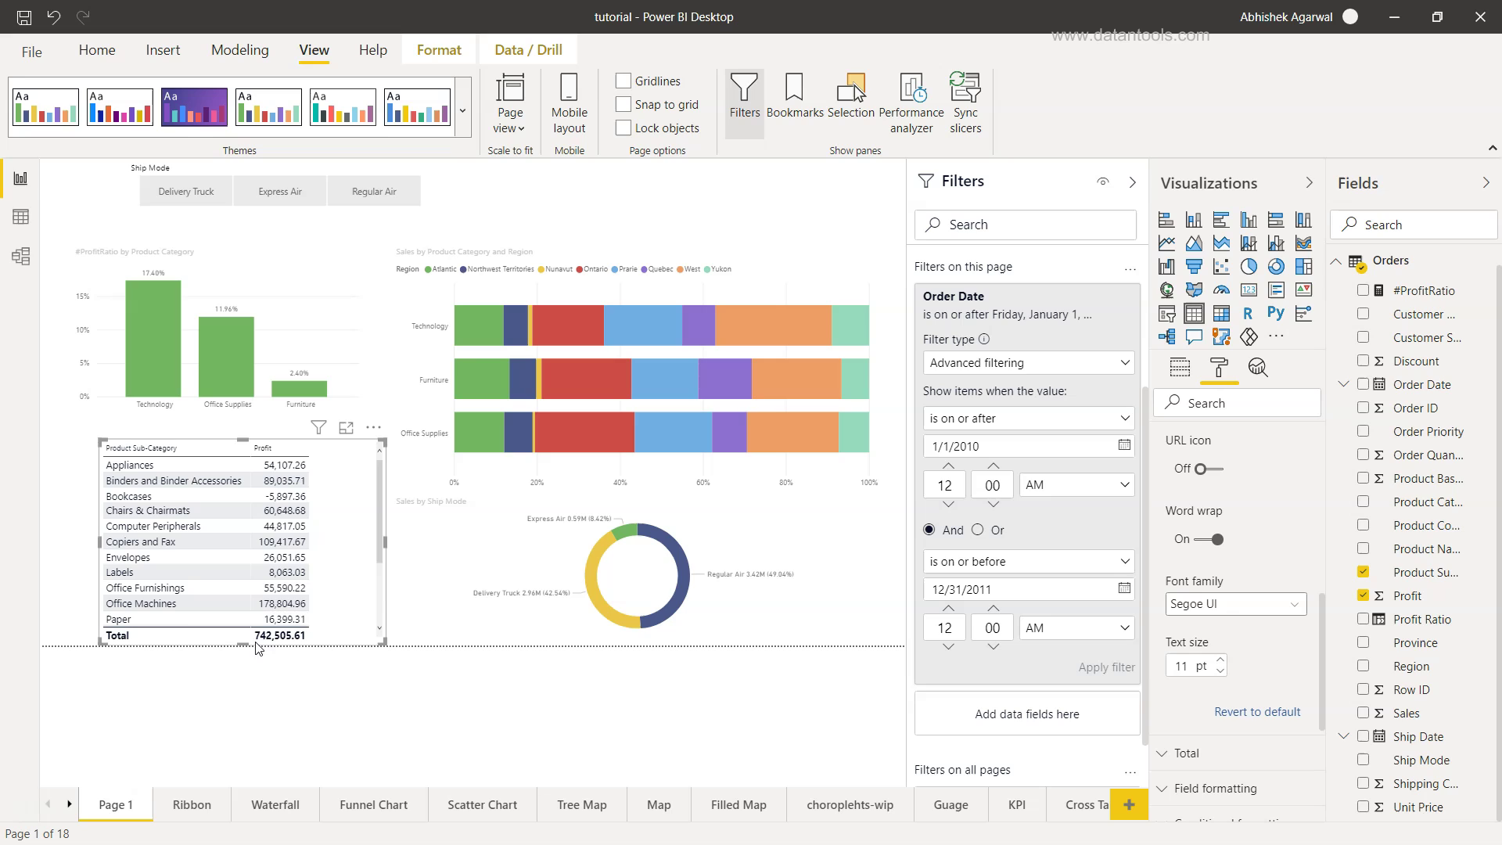
{"action": "scroll", "coordinate": [944, 573], "scroll_direction": "up", "scroll_amount": 1}
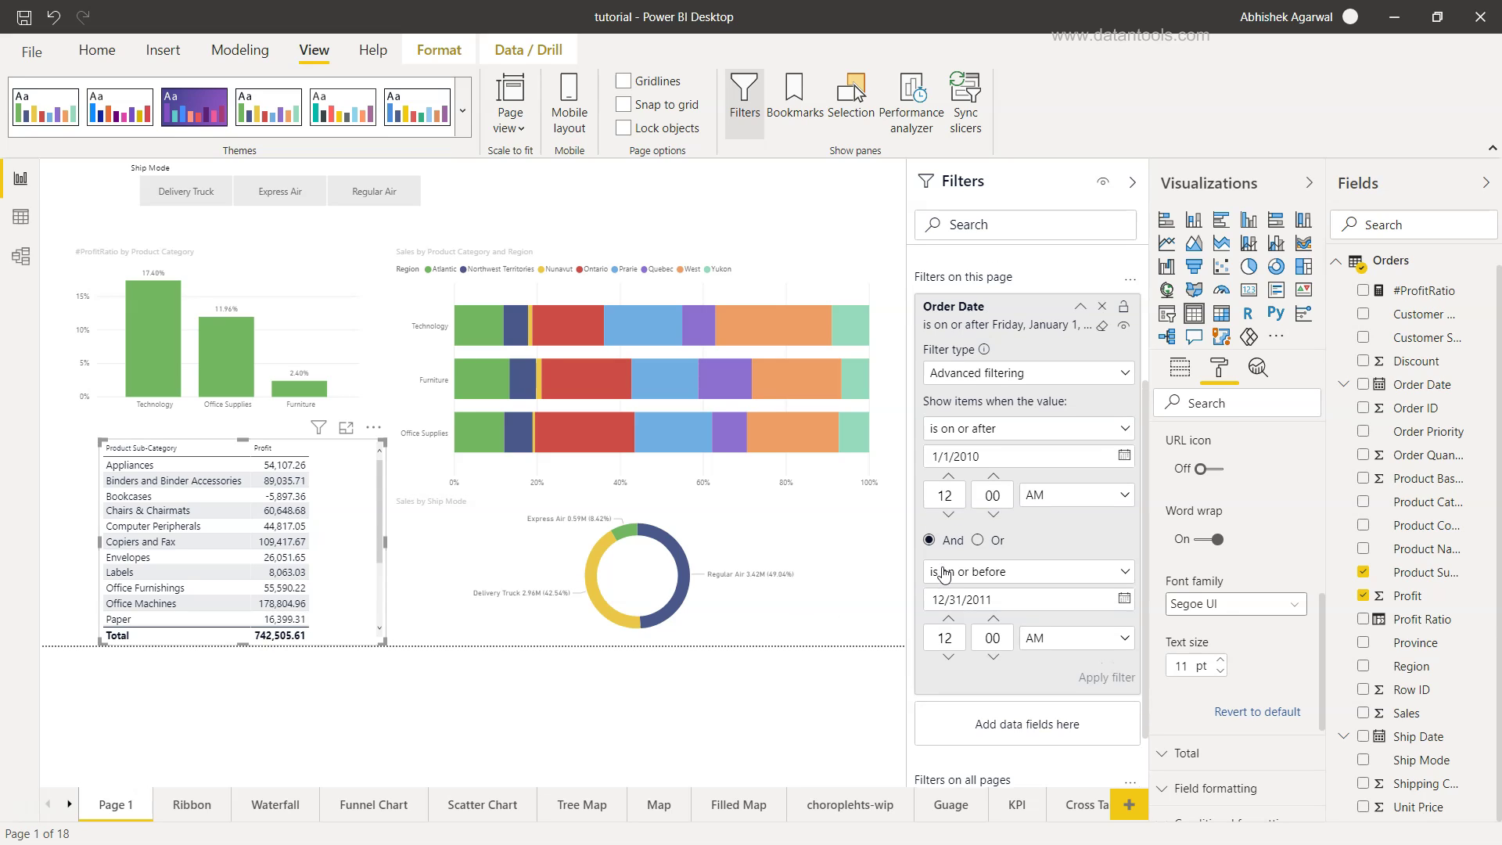
{"action": "scroll", "coordinate": [944, 573], "scroll_direction": "up", "scroll_amount": 1}
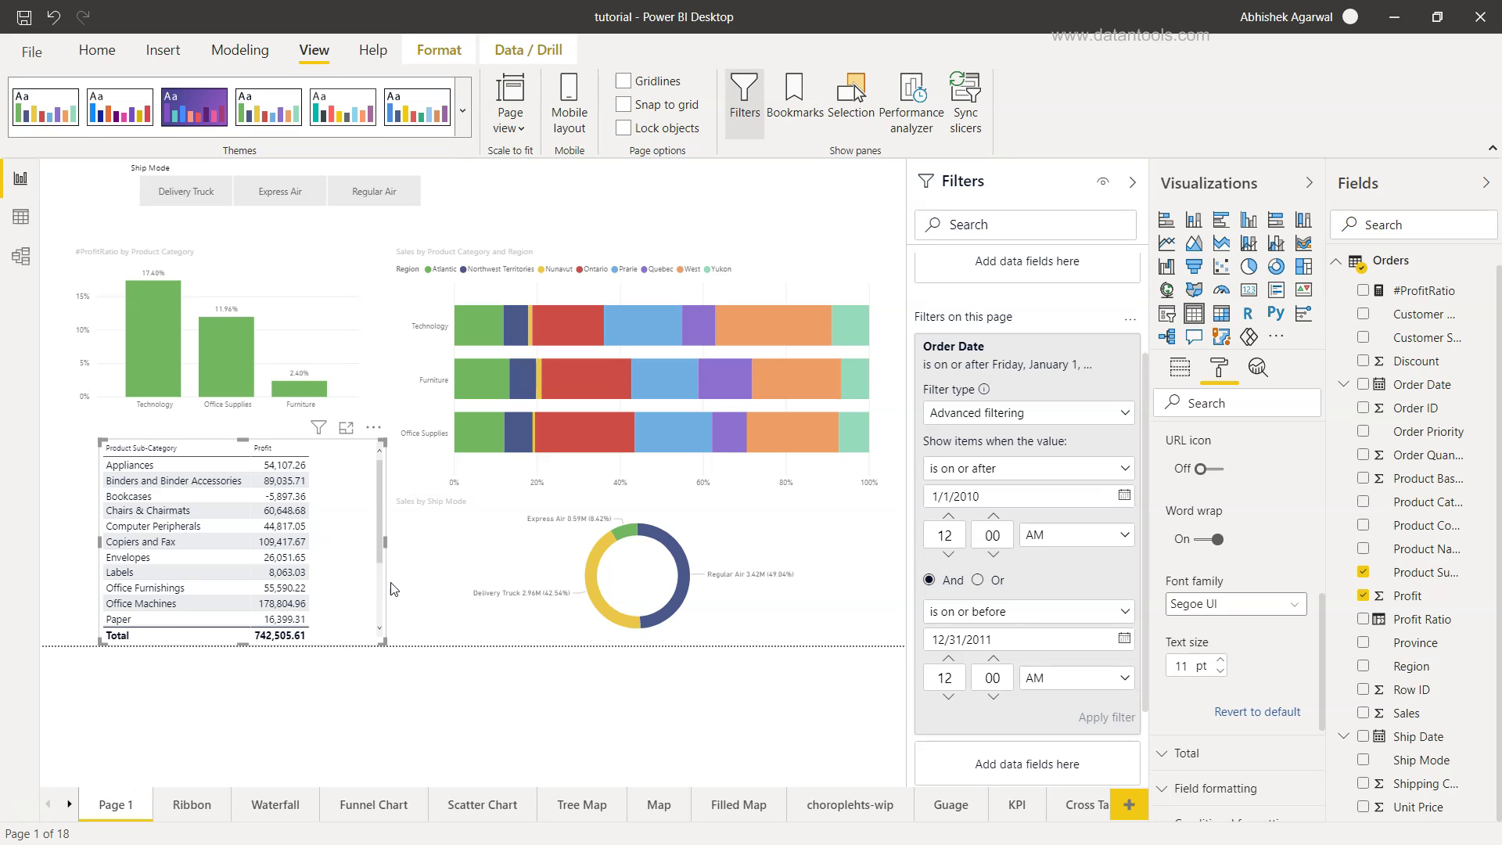
{"action": "left_click", "coordinate": [983, 581]}
Set both Order Date conditions to exact 'is' matches joined by And and apply, blanking all visuals.
{"action": "left_click", "coordinate": [1075, 471]}
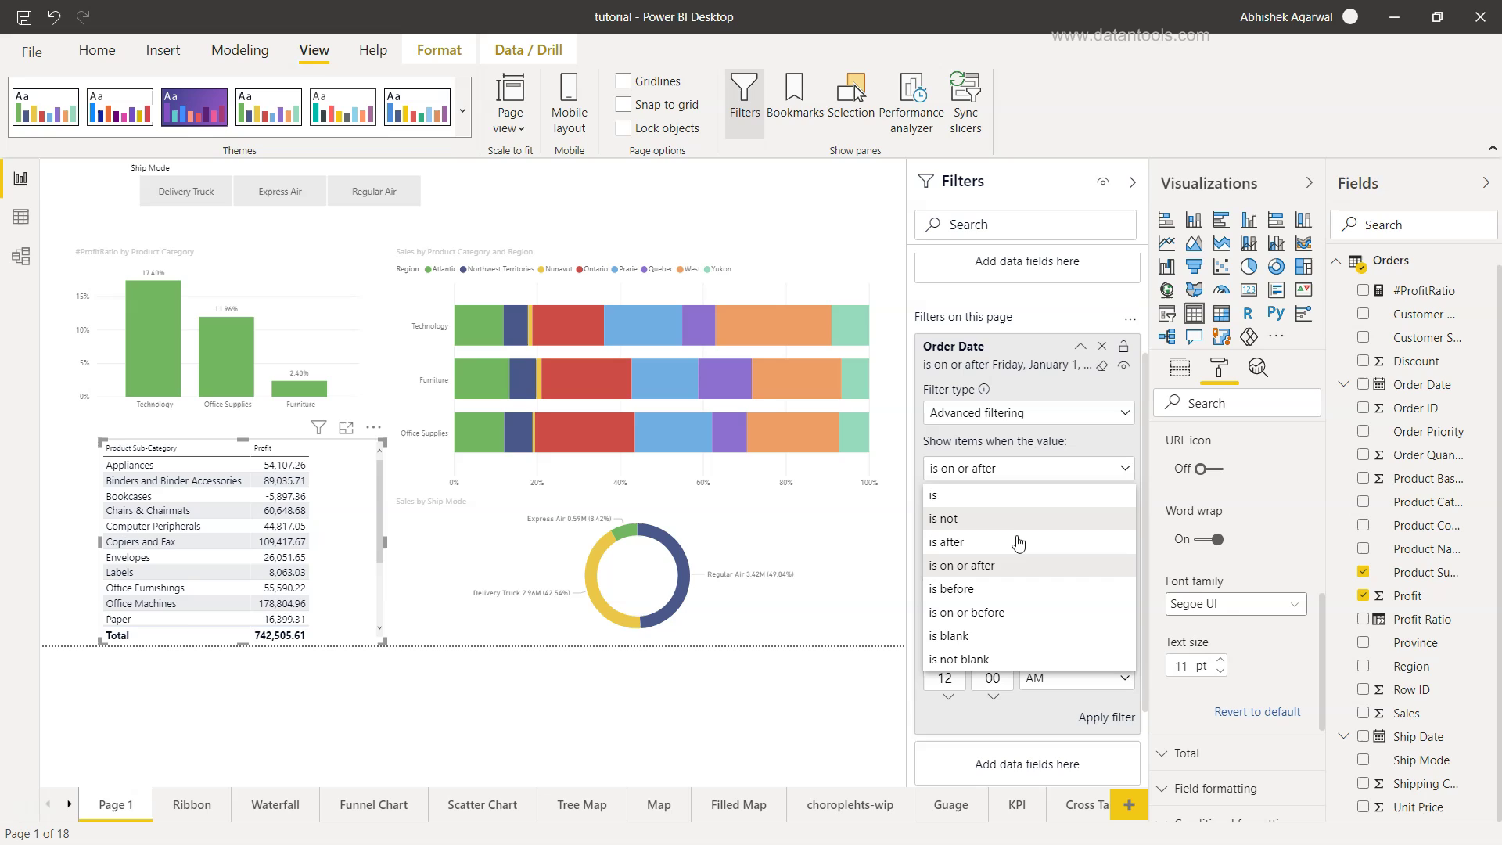
{"action": "left_click", "coordinate": [1016, 496]}
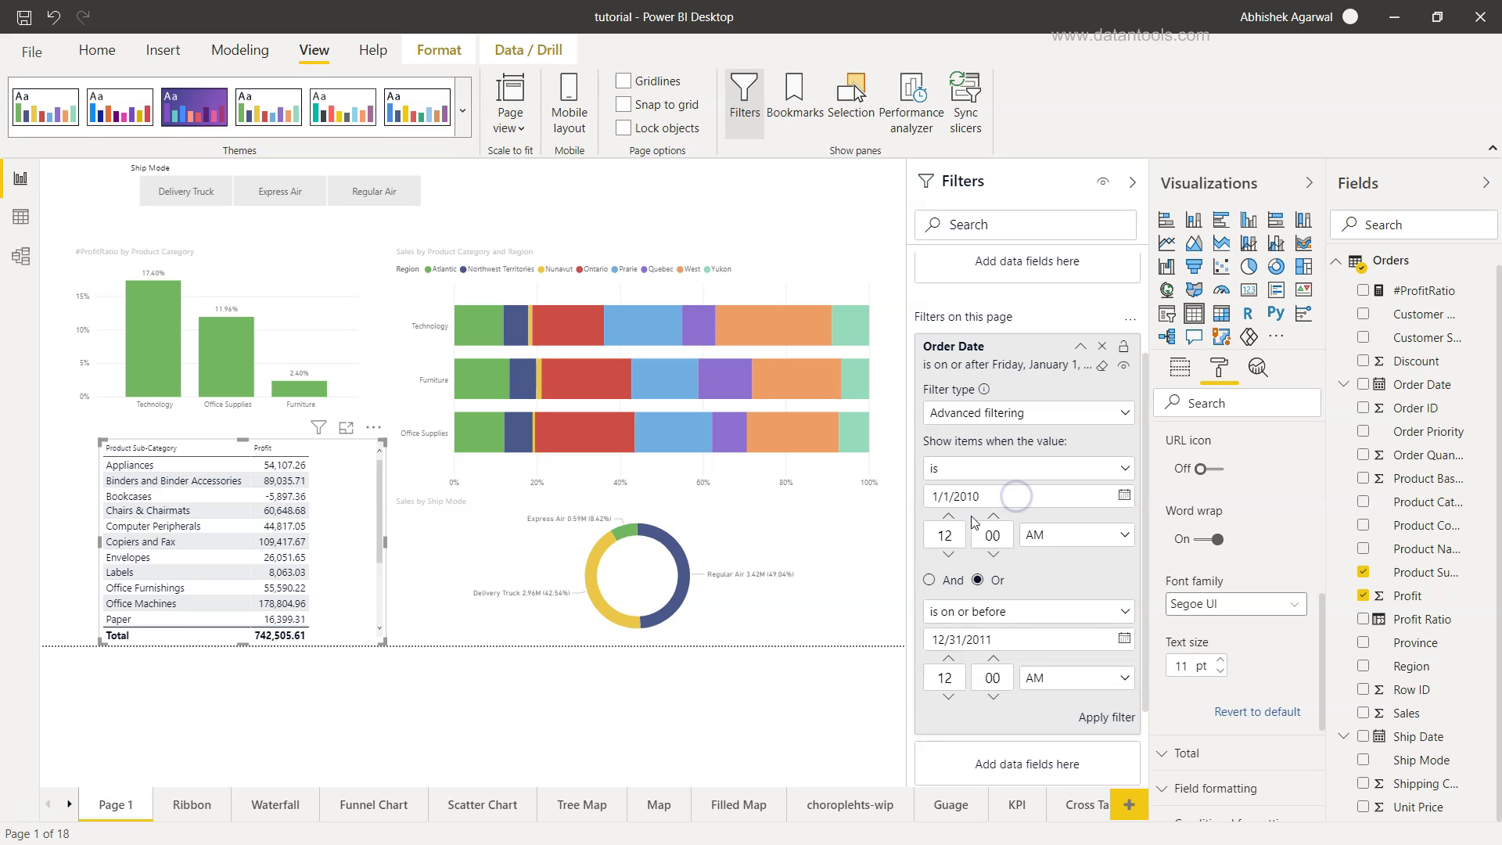
{"action": "left_click", "coordinate": [971, 610]}
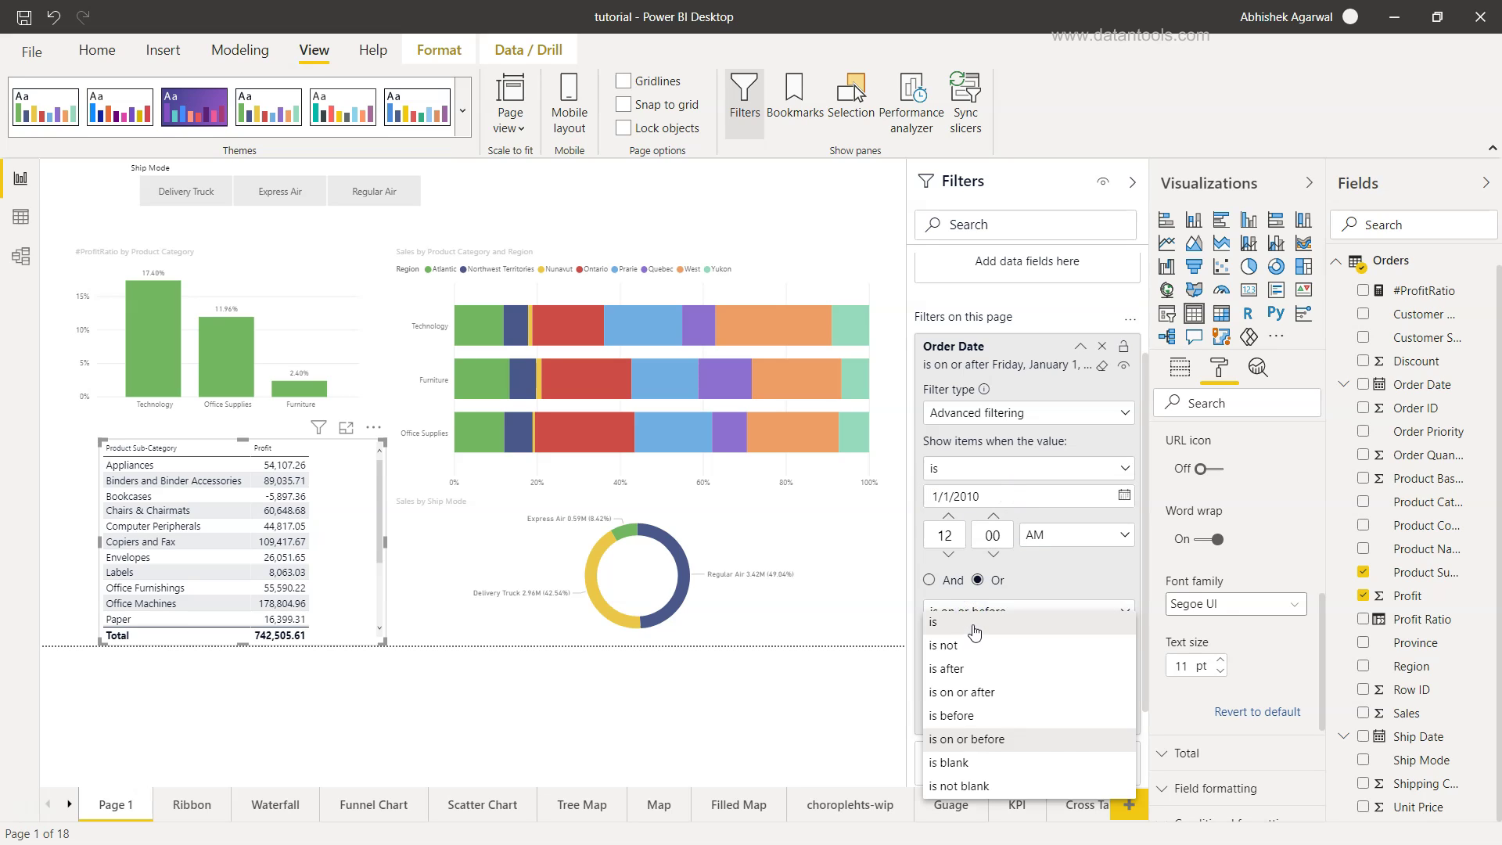
{"action": "left_click", "coordinate": [973, 621]}
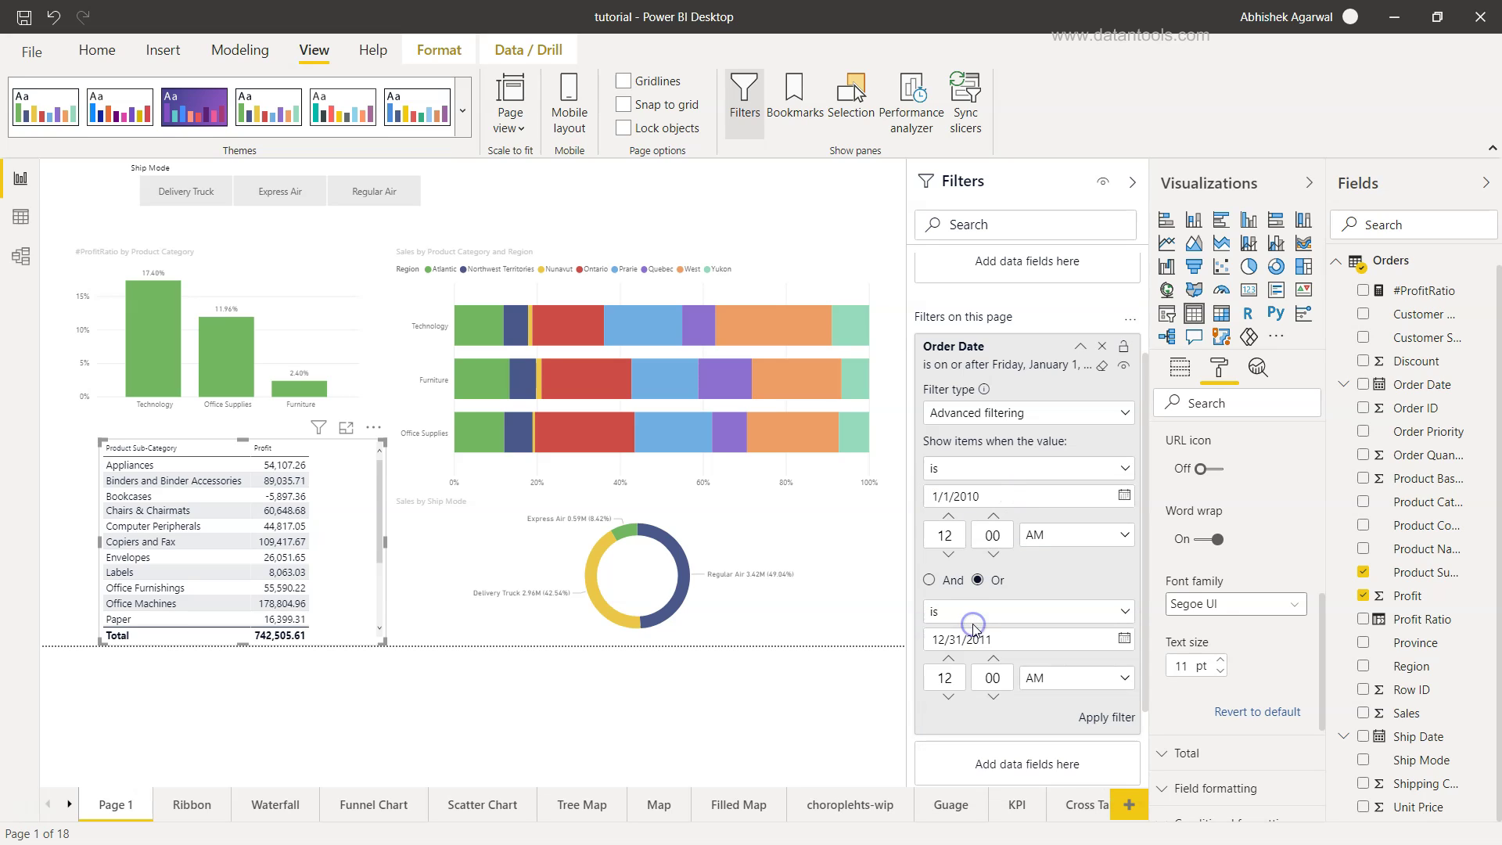
{"action": "left_click", "coordinate": [930, 581]}
{"action": "left_click", "coordinate": [1089, 717]}
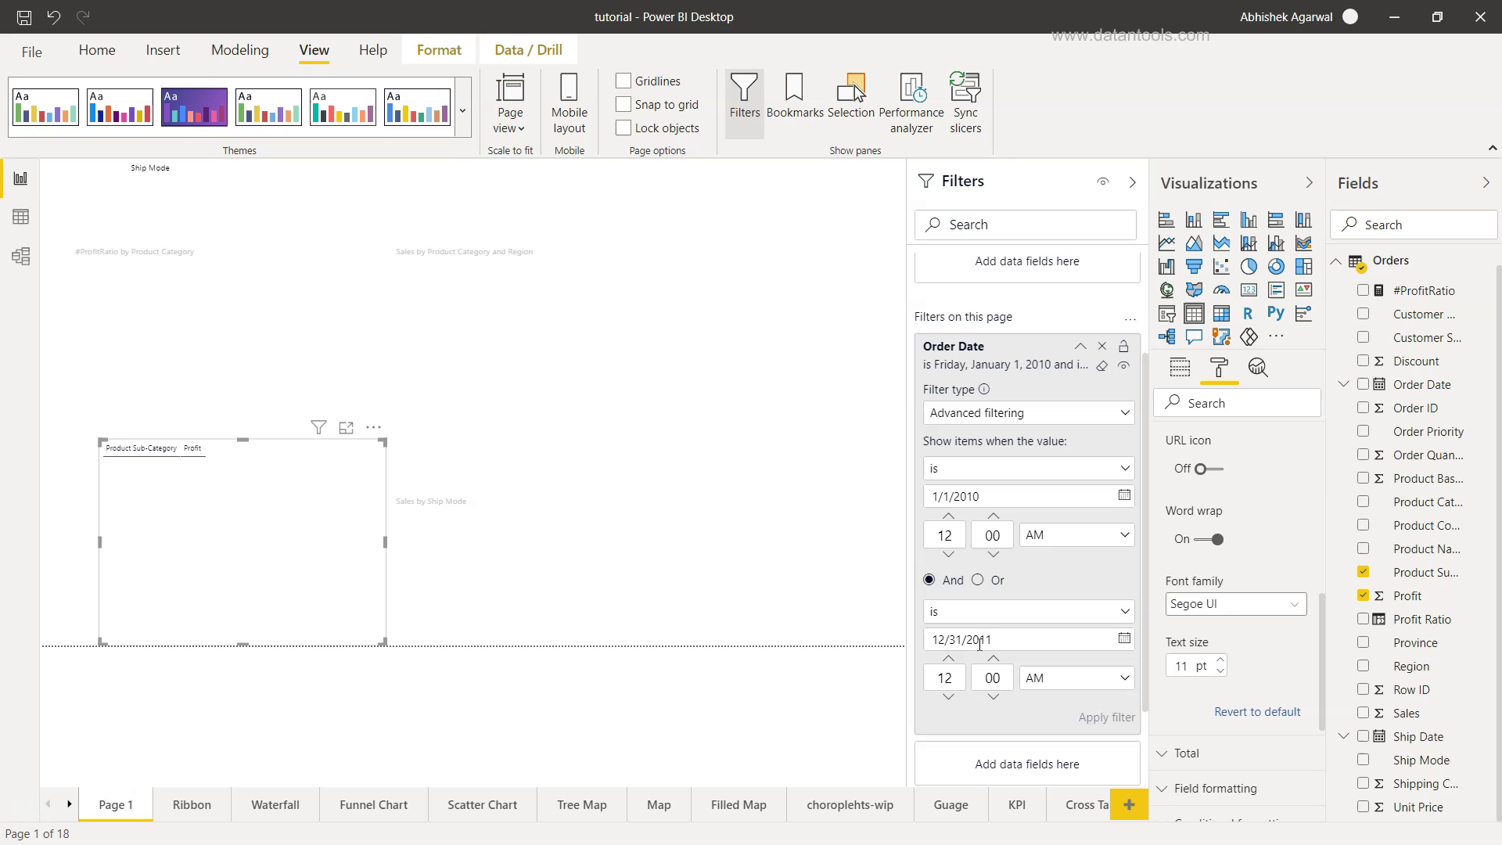
Restore the second condition to 'is on or before' 12/31/2011 and apply, bringing the table total to 407.41.
{"action": "left_click", "coordinate": [1126, 611]}
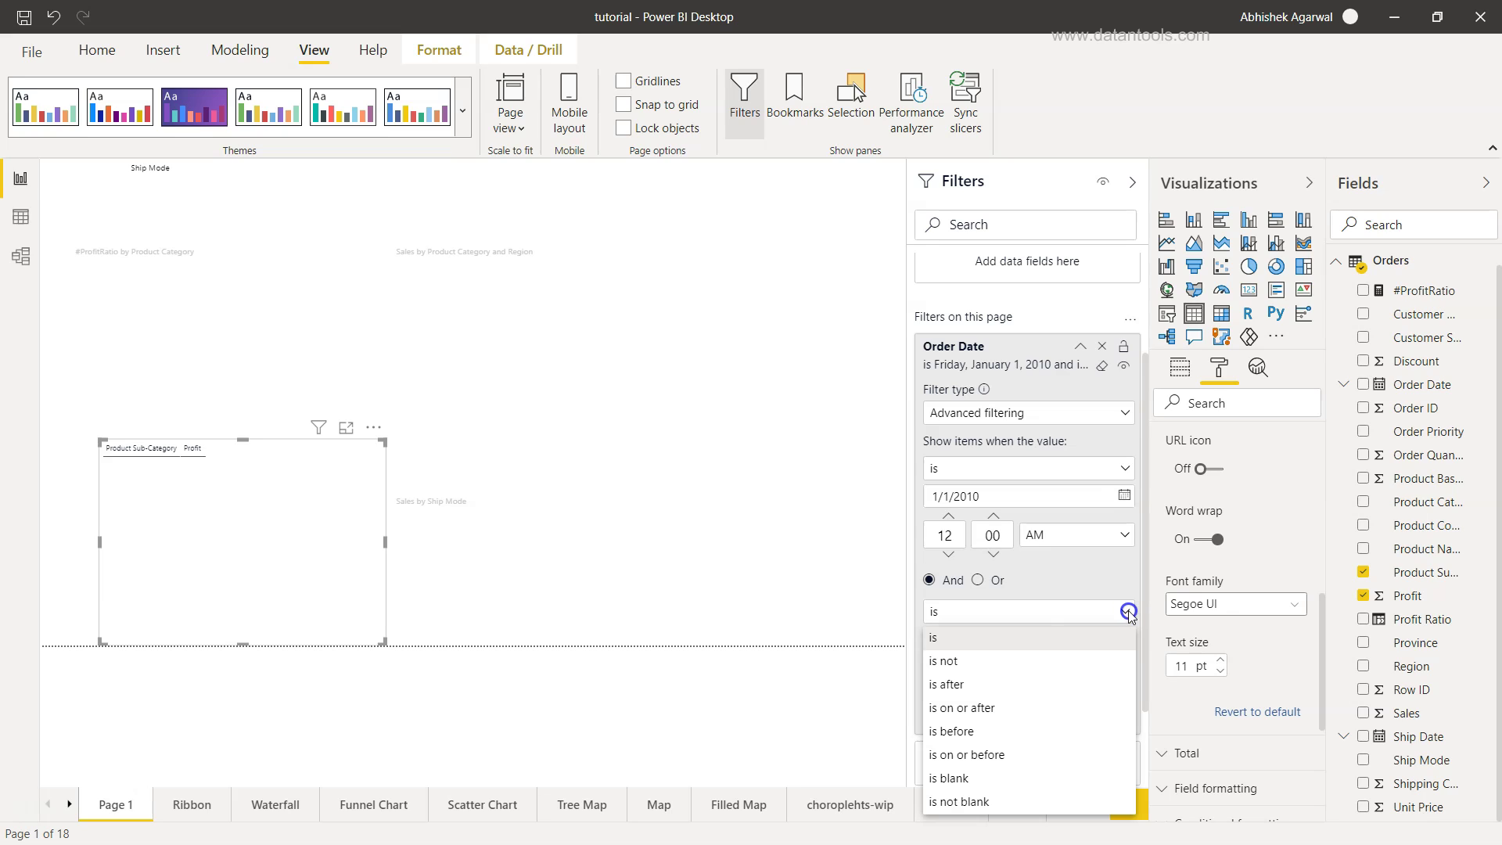
{"action": "left_click", "coordinate": [1043, 755]}
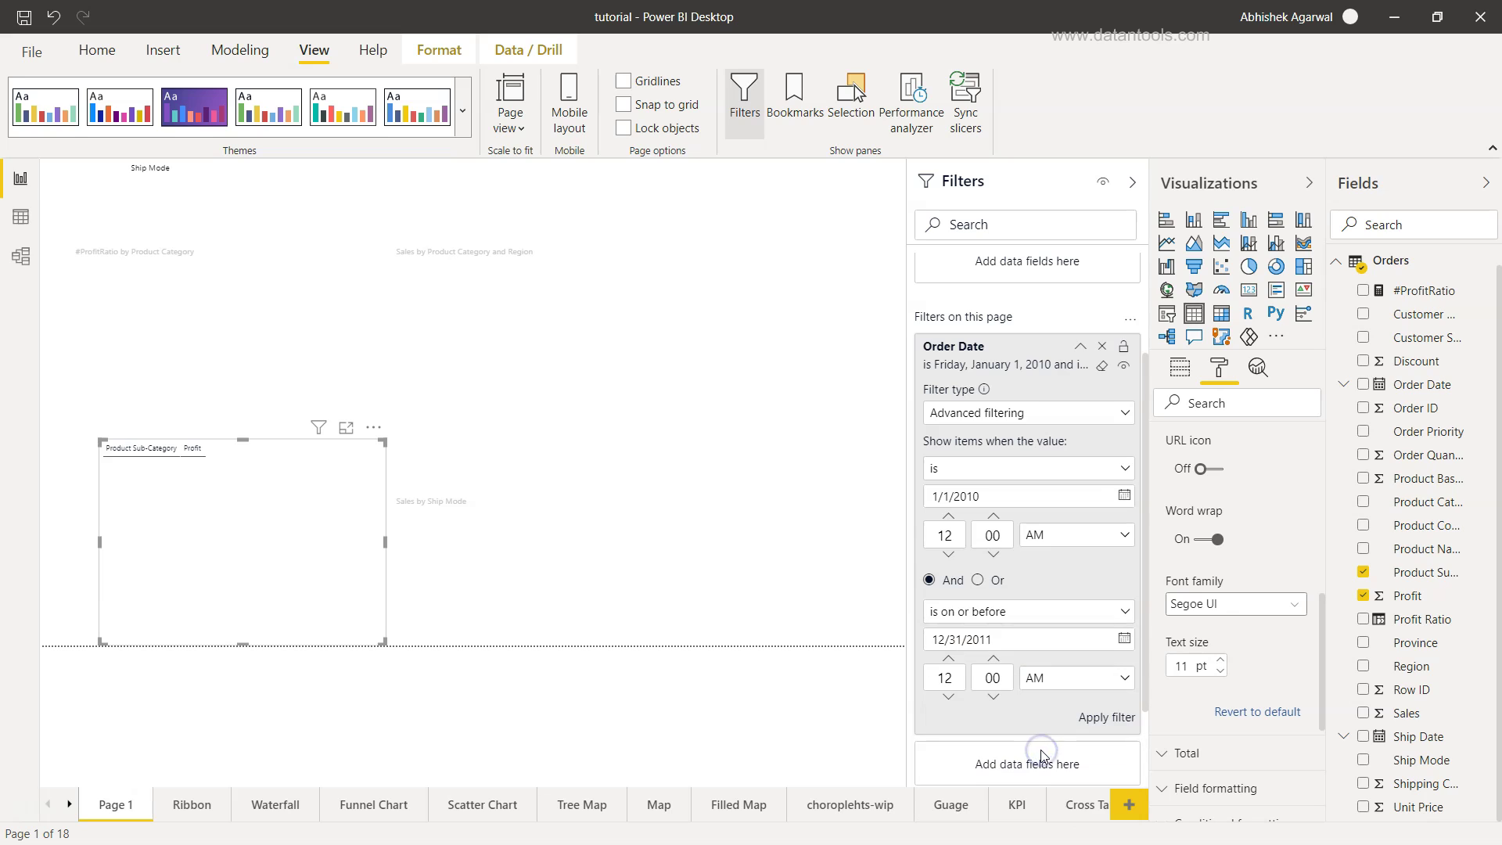
{"action": "left_click", "coordinate": [1103, 718]}
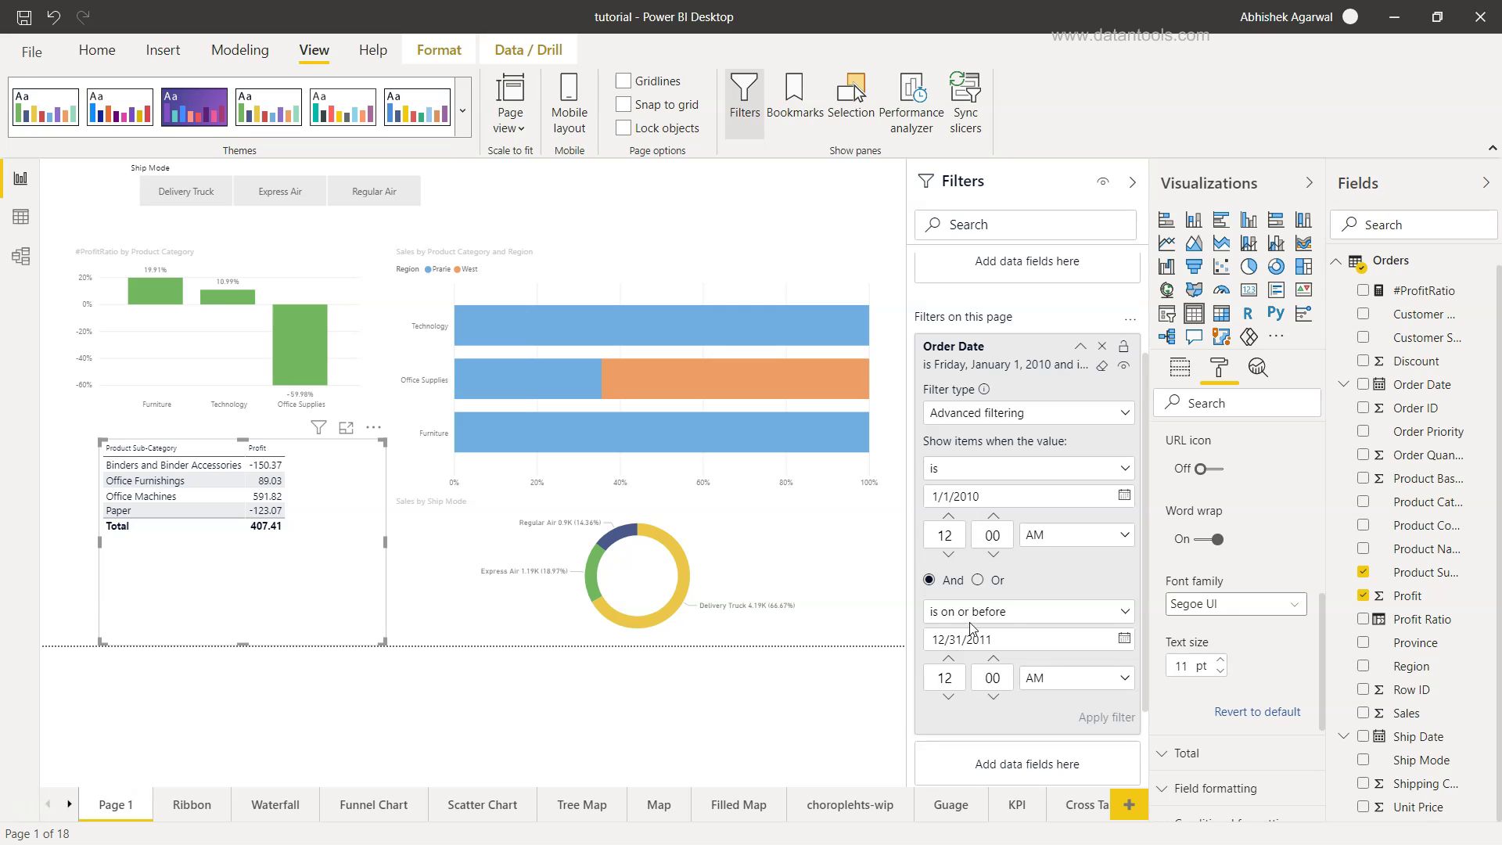
Switch the Order Date filter conditions from And to Or and apply, raising Profit to 1,177,313.05.
{"action": "left_click", "coordinate": [977, 579]}
{"action": "left_click", "coordinate": [1124, 719]}
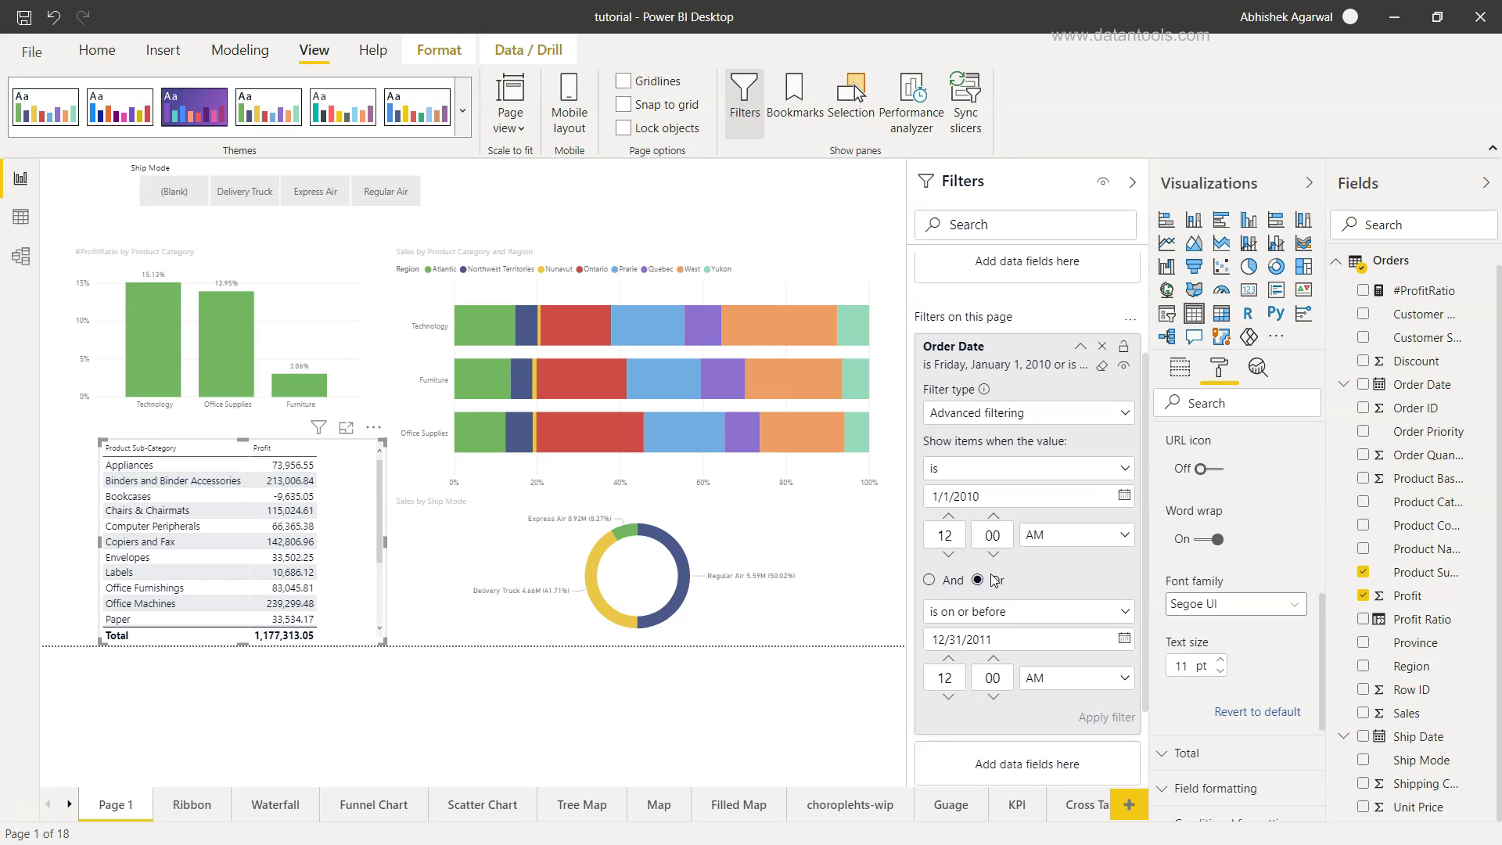
{"action": "left_click", "coordinate": [1039, 470]}
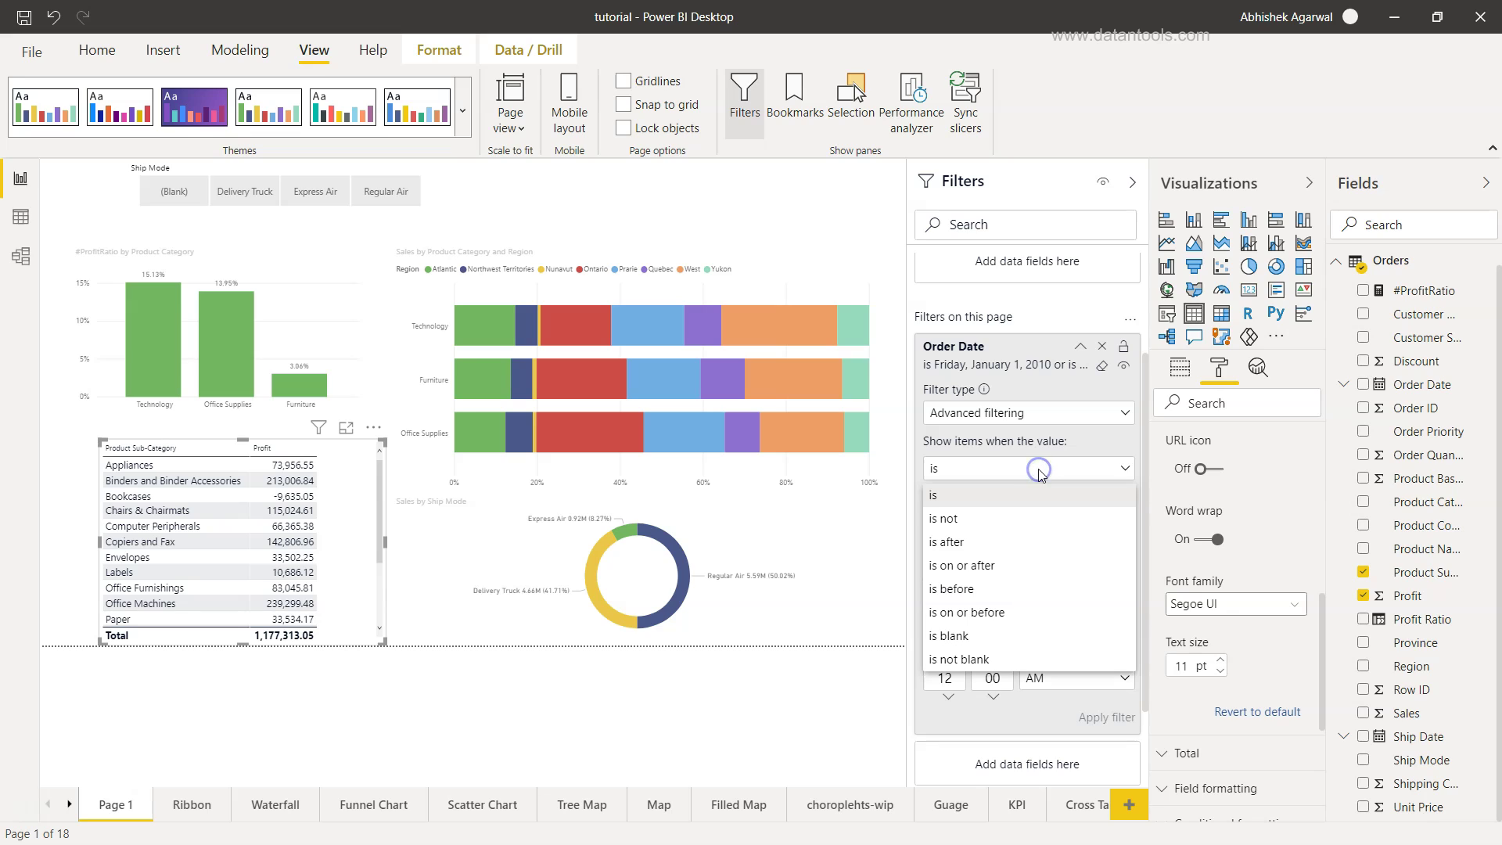
{"action": "left_click", "coordinate": [925, 448]}
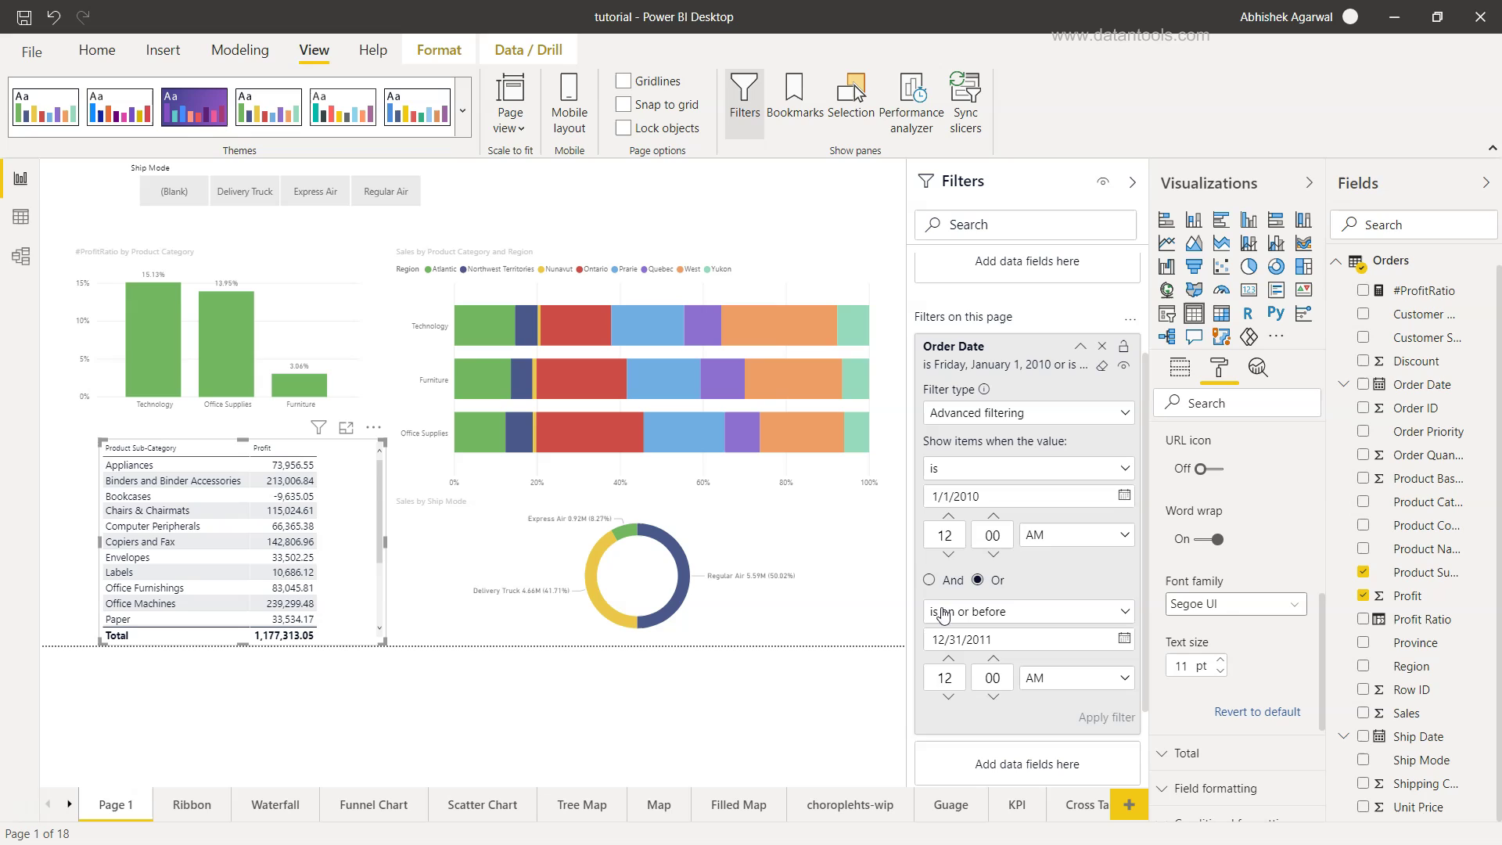